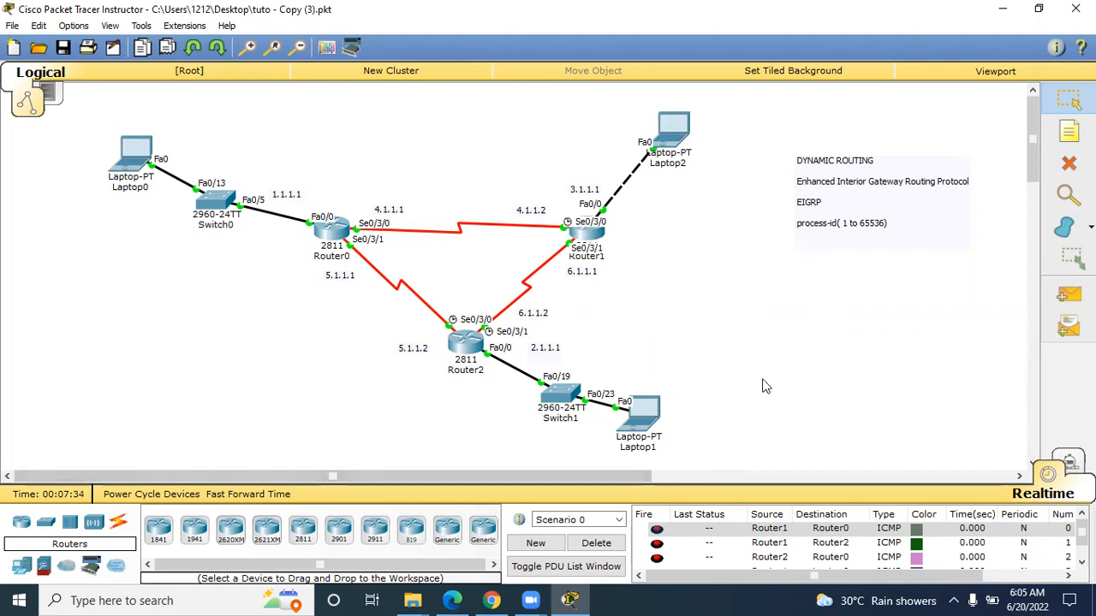
Step: Delete Scenario 0's PDU entries and enter global configuration mode on Router0's command line
left_click(596, 544)
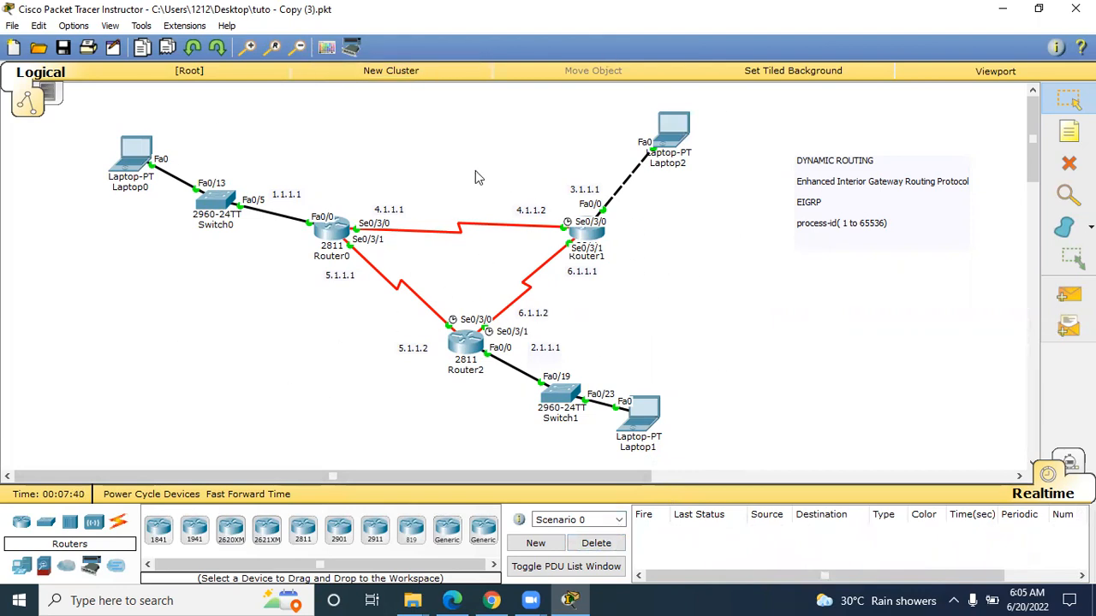
left_click(333, 231)
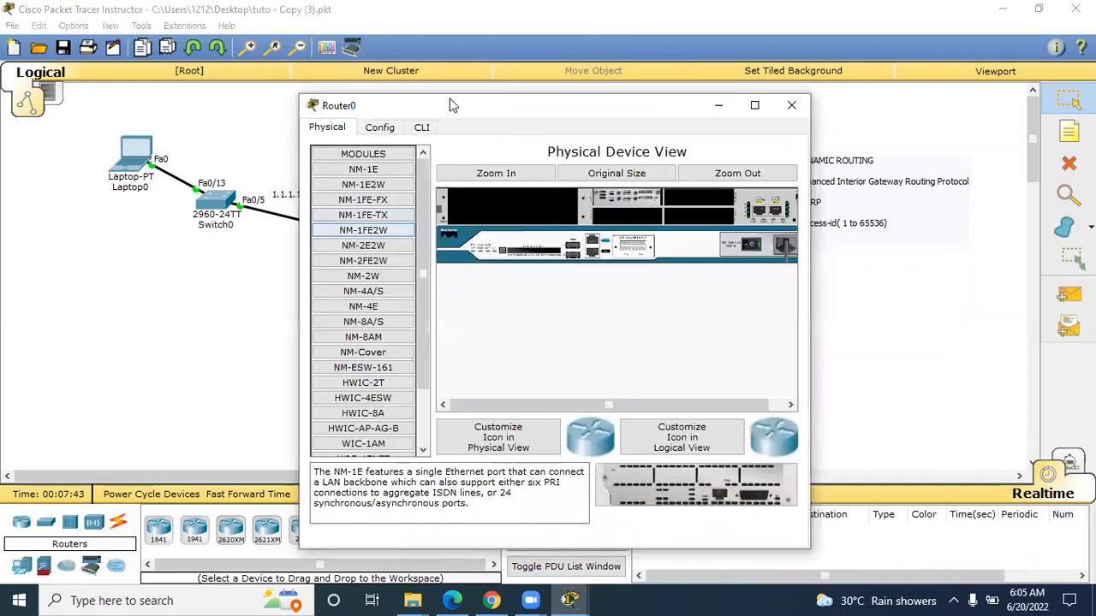
left_click_drag(444, 108, 599, 88)
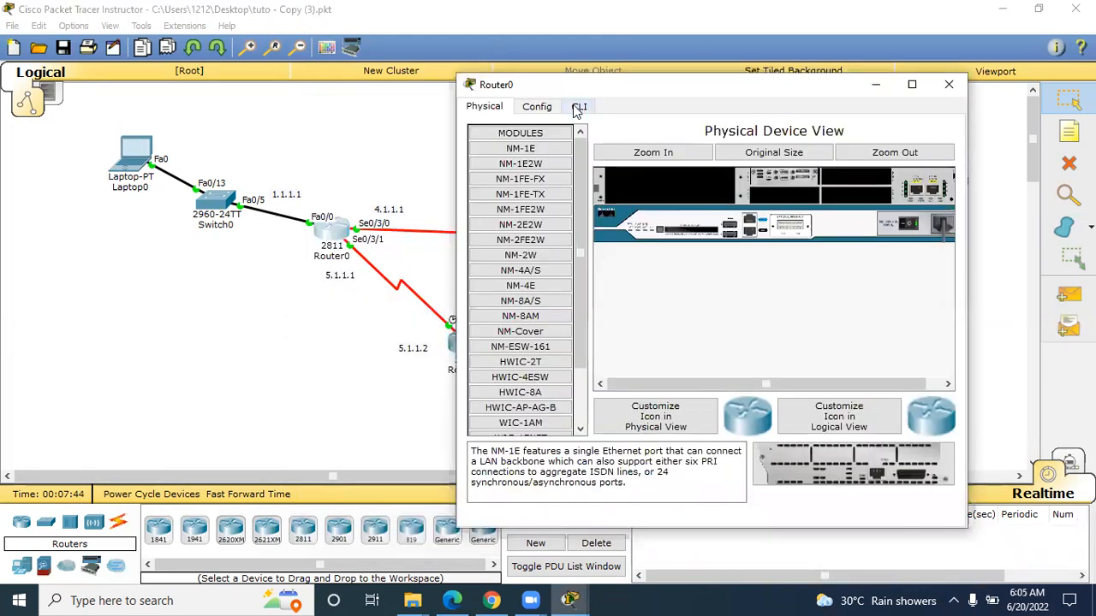
left_click(578, 108)
key("Return")
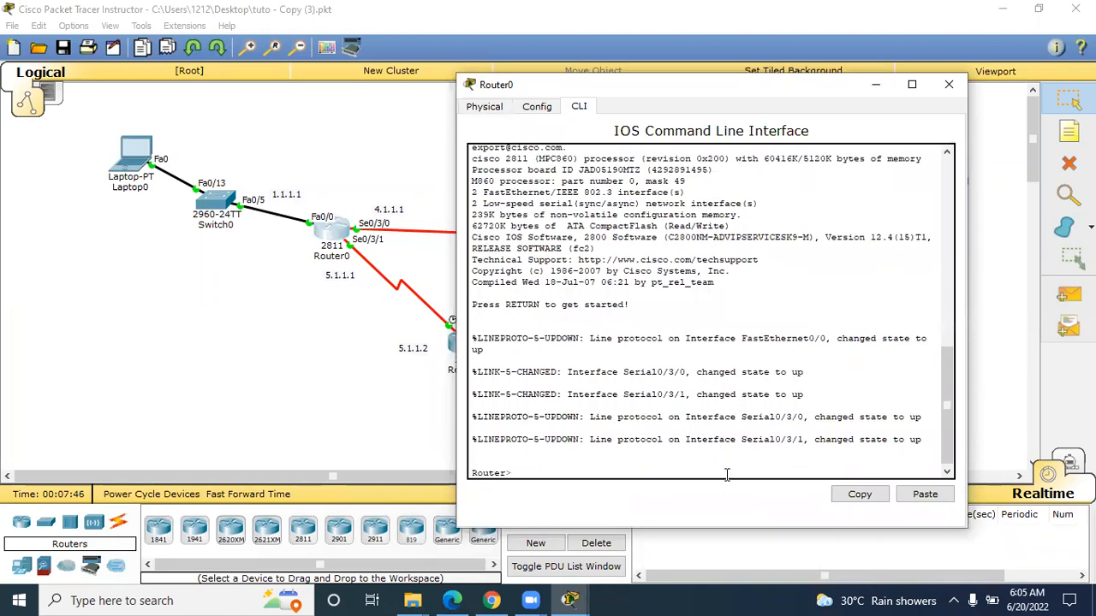
type("enable")
key("Return")
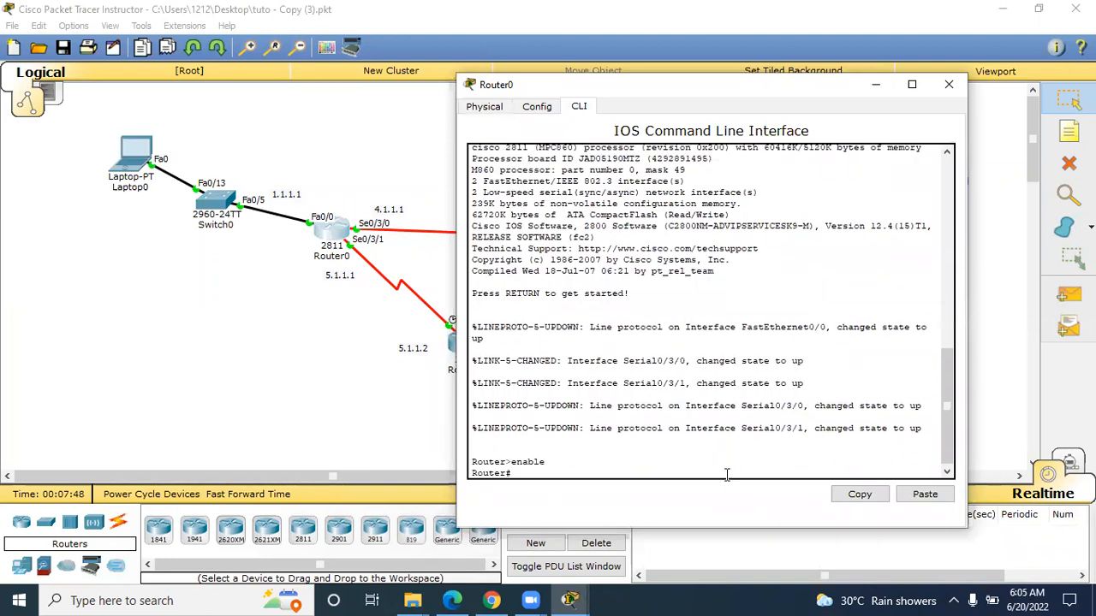
type("config t")
key("Return")
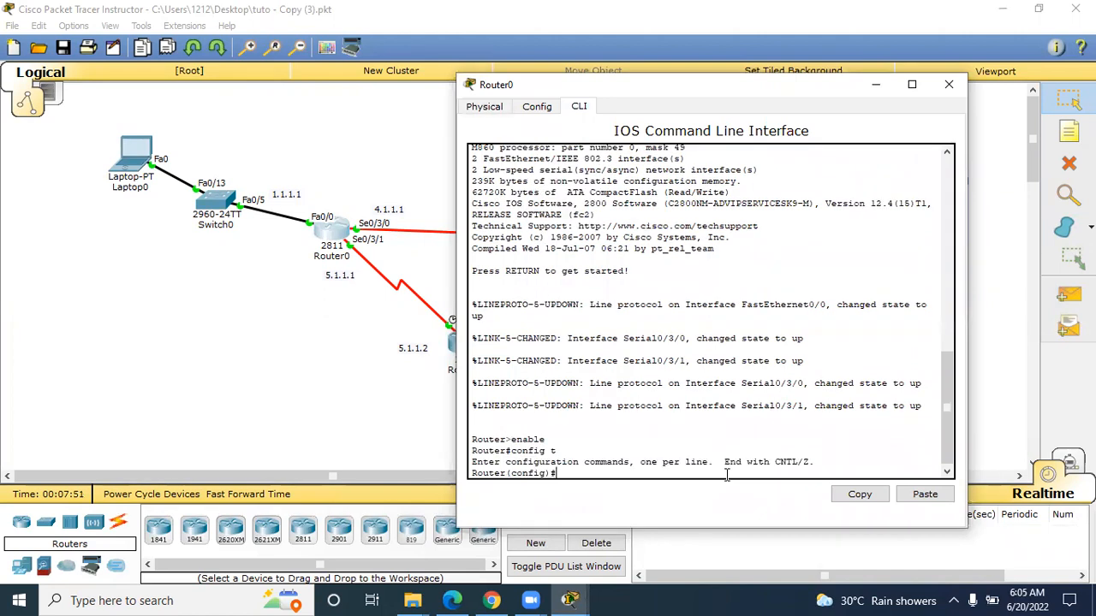
Step: Start EIGRP routing on Router0 with process ID 10
type("router eigrp")
left_click_drag(786, 96, 494, 78)
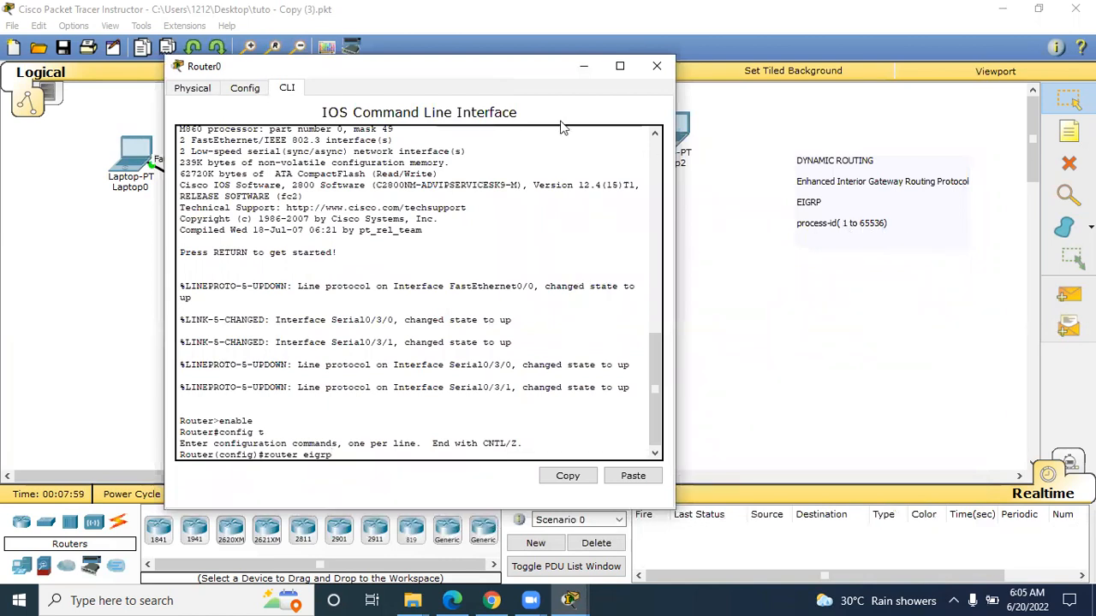
type("igrp")
left_click_drag(505, 71, 595, 65)
type("1")
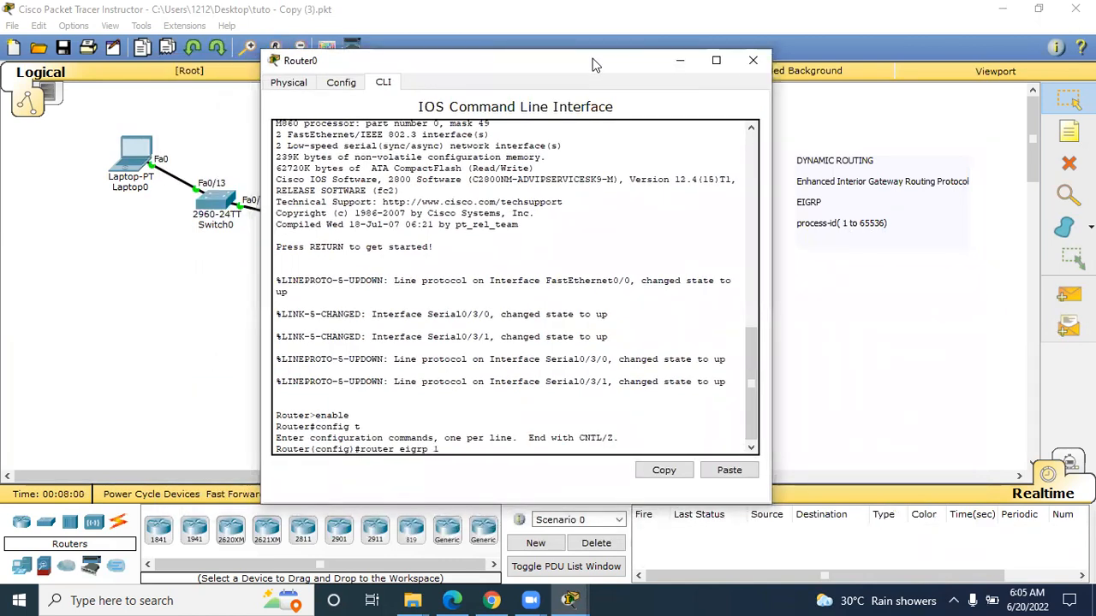
type("0")
key("Return")
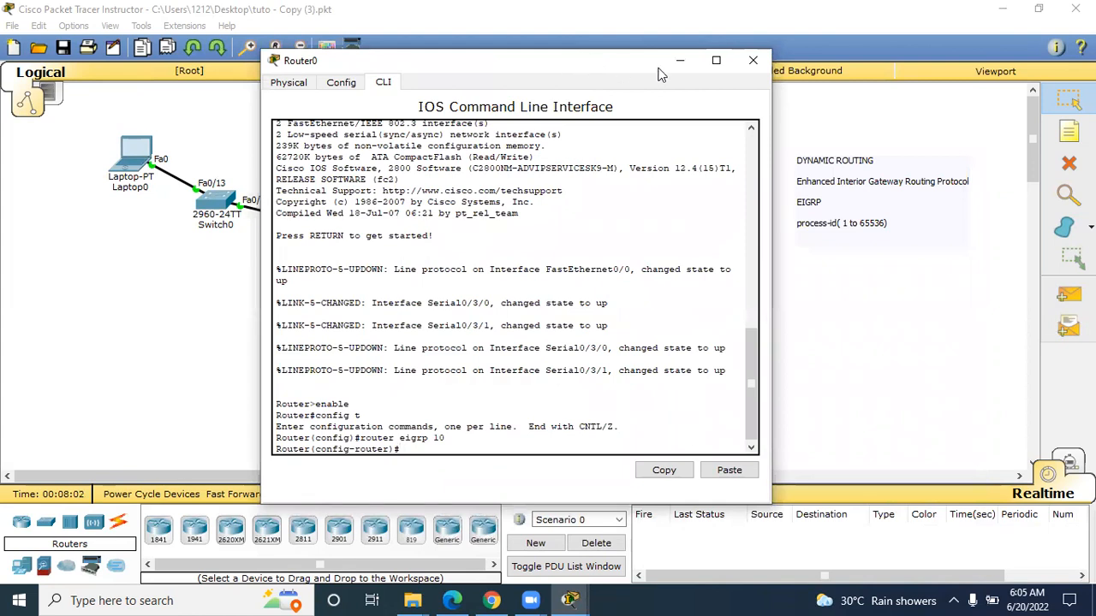
Step: Add network 4.1.1.1 to Router0's EIGRP process, keeping the topology's address labels in view
left_click_drag(587, 67, 683, 77)
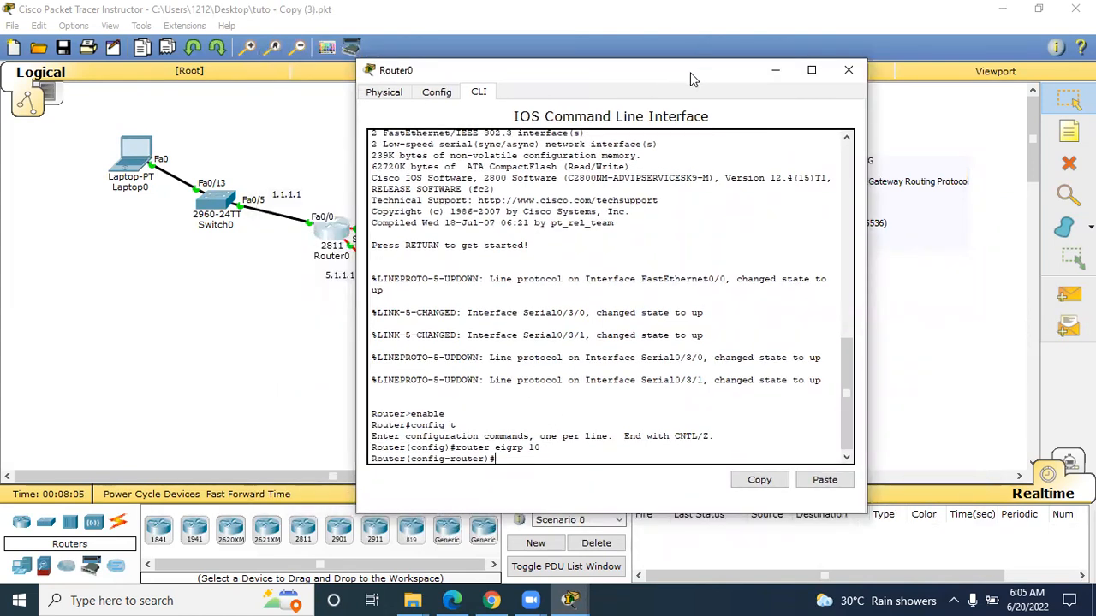
left_click_drag(693, 79, 323, 88)
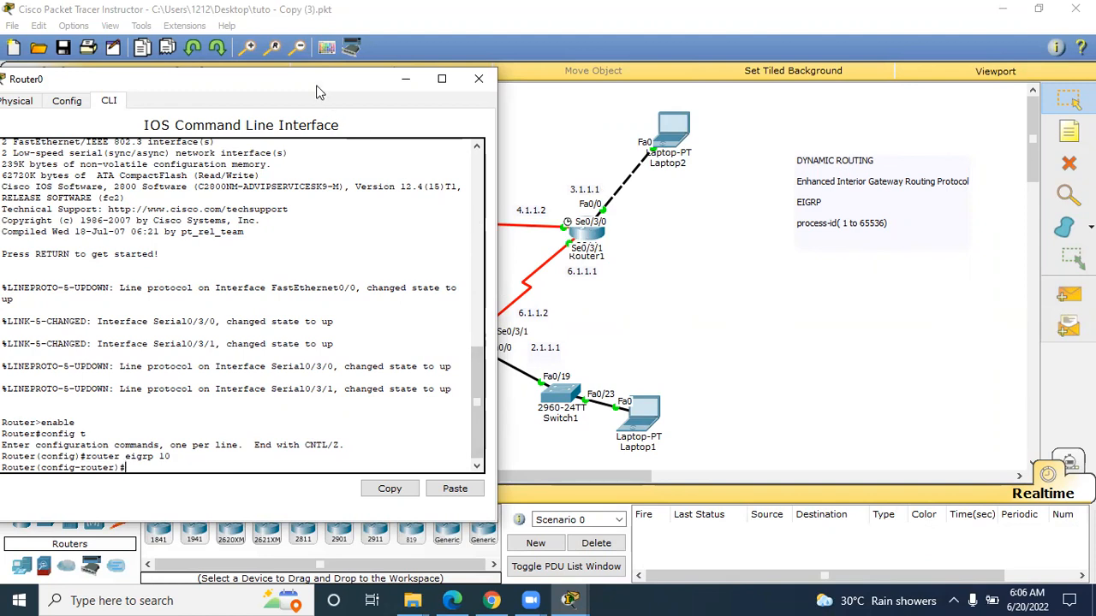
left_click_drag(317, 92, 890, 77)
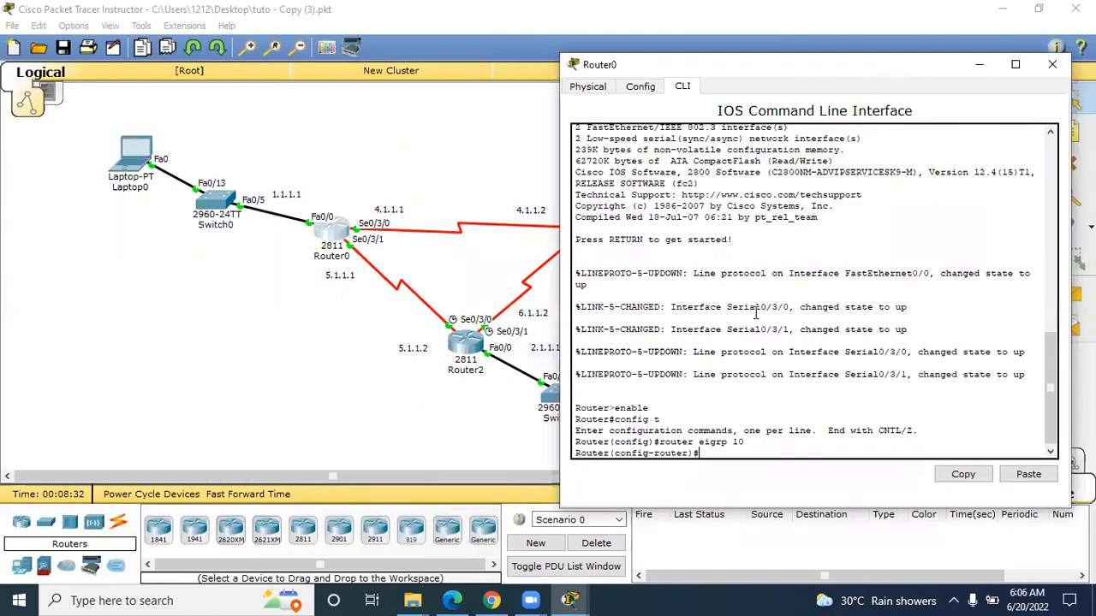
key("Return")
type("network")
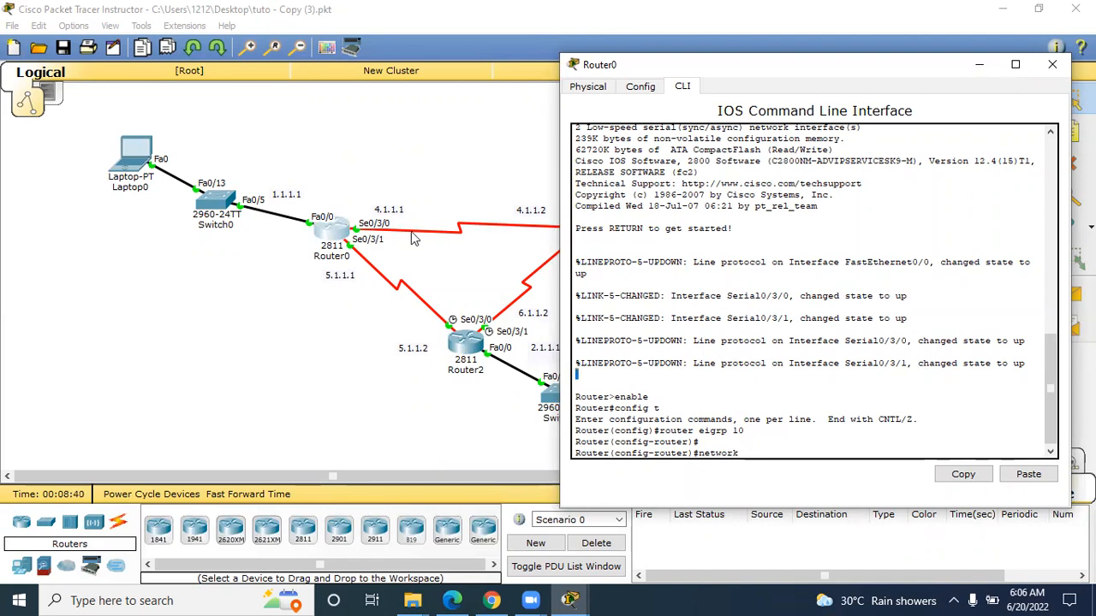
type("4.1.1.1")
key("Return")
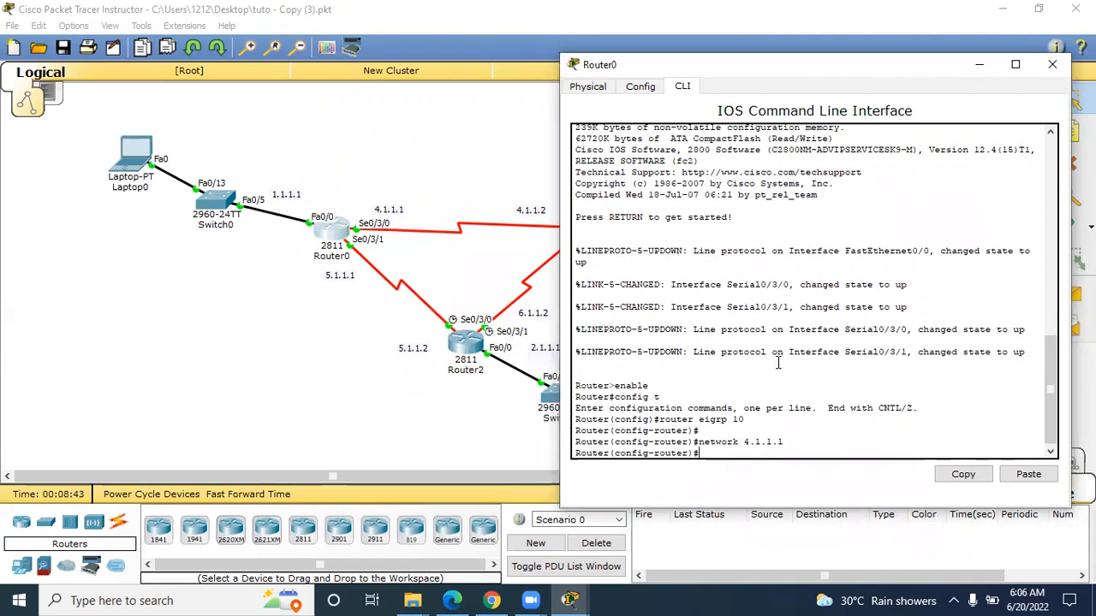
Step: Add network 5.1.1.1 to Router0's EIGRP process by reusing the previous network command
key("Up")
key("Left")
key("Left")
key("Left")
key("Left")
key("Delete")
type("5")
key("Return")
Step: Add Router0's LAN network 1.1.1.1 to its EIGRP process by reusing the previous network command
key("Up")
key("Left")
key("Left")
key("Left")
key("Left")
key("Left")
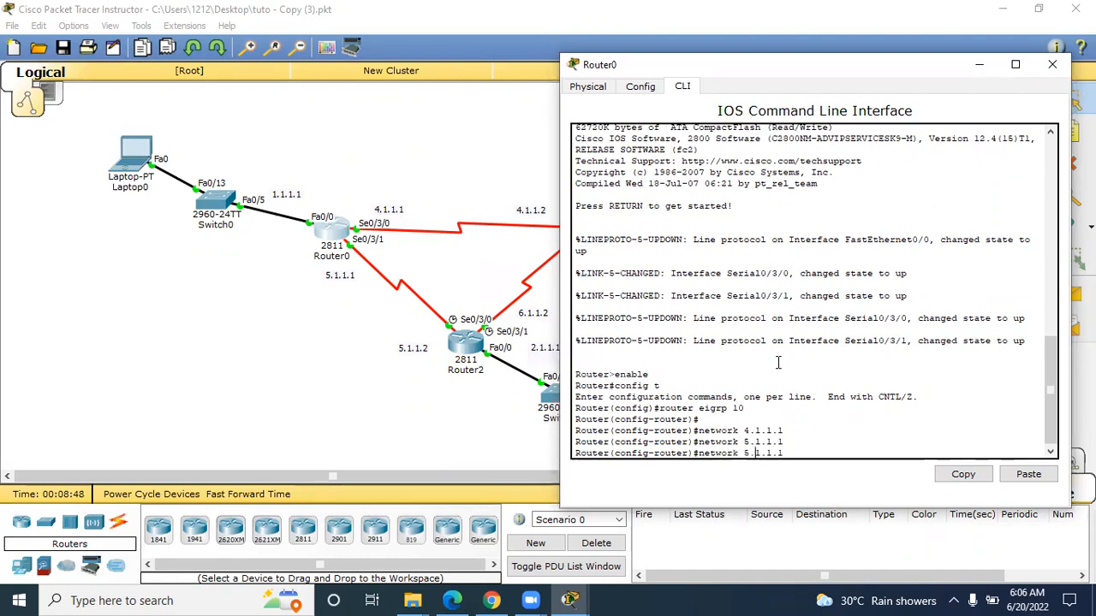
key("Delete")
type("1")
key("Return")
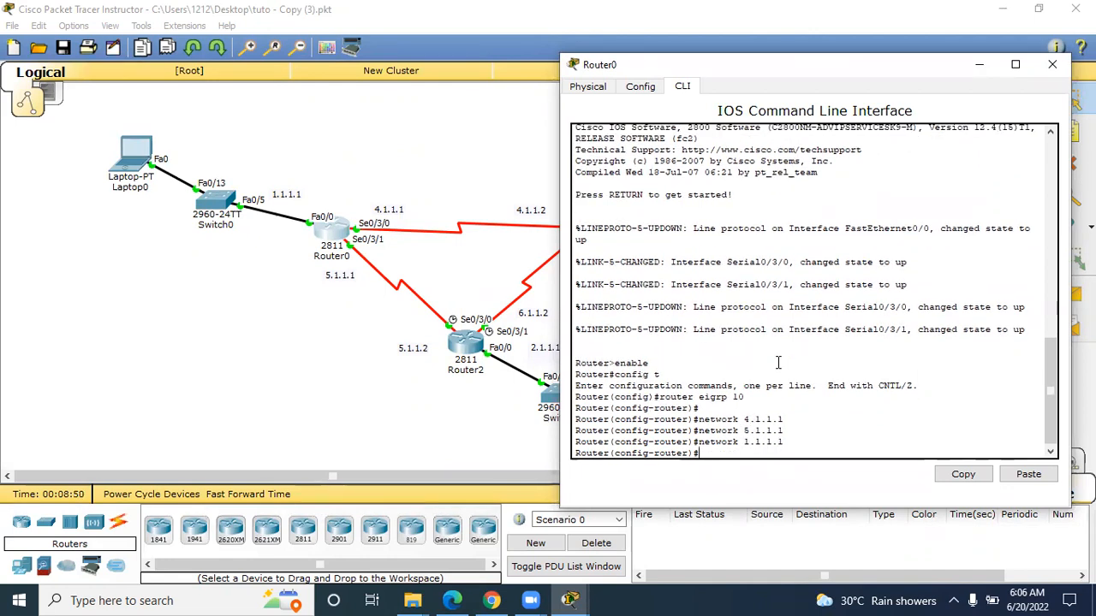
Step: Turn off EIGRP auto-summary on Router0 and leave its configuration, closing the device window
type("no auto-summa")
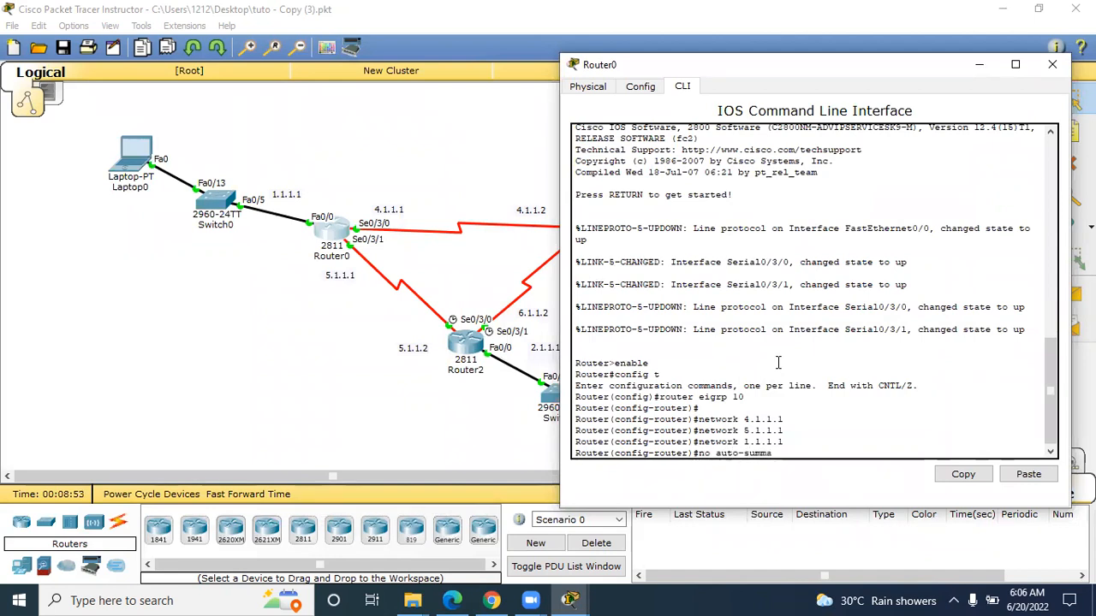
type("ry")
key("Return")
type("ex")
key("Return")
type("ex")
key("Return")
key("Return")
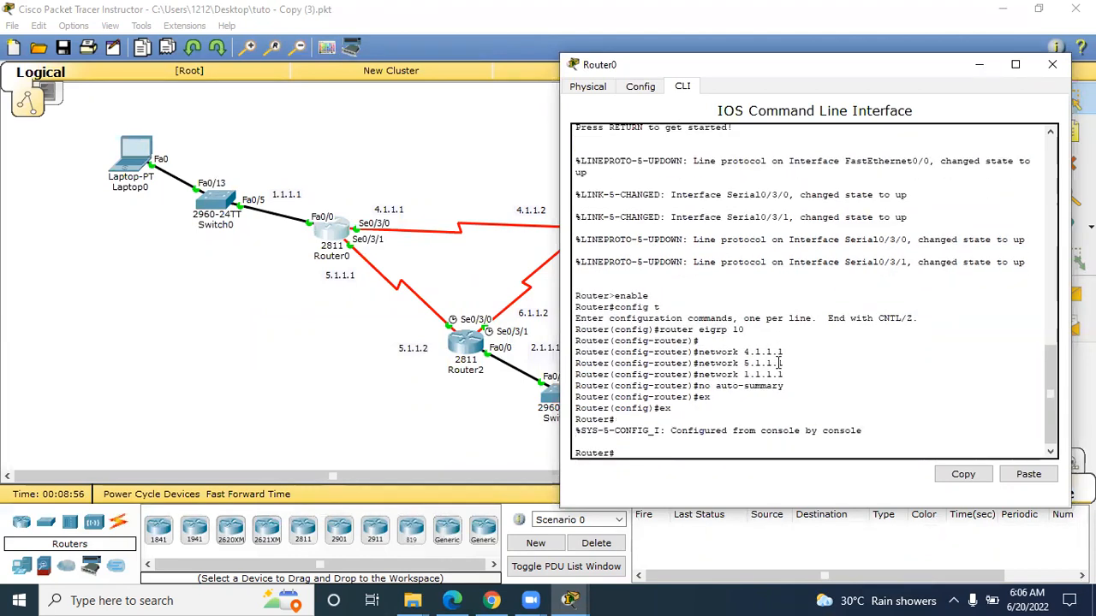
left_click(1052, 64)
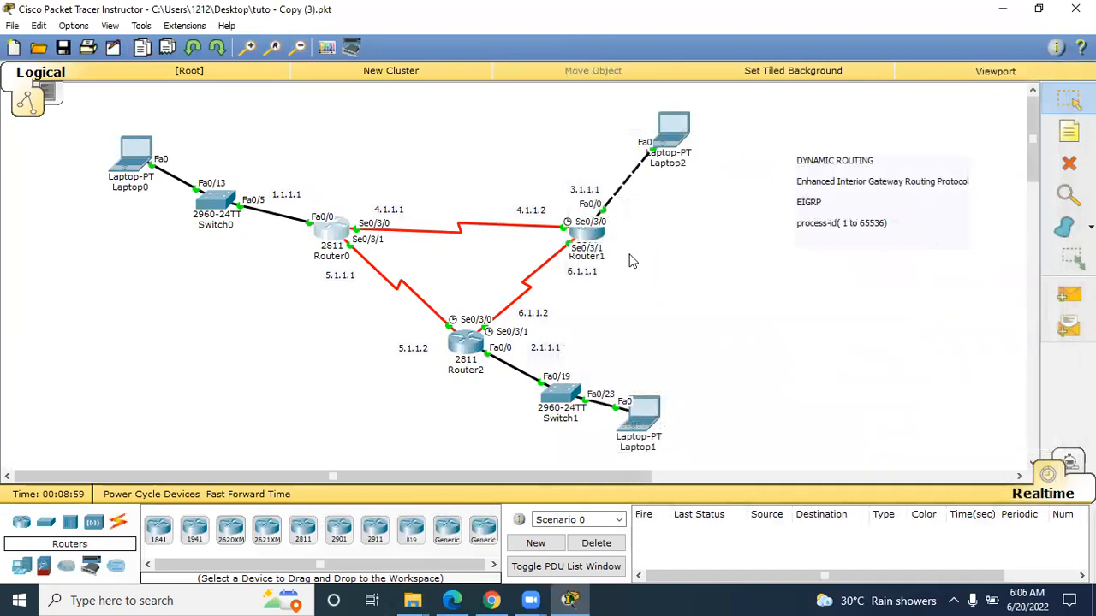
Step: Enter global configuration mode on Router1's command line and start EIGRP with process ID 10
double_click(585, 248)
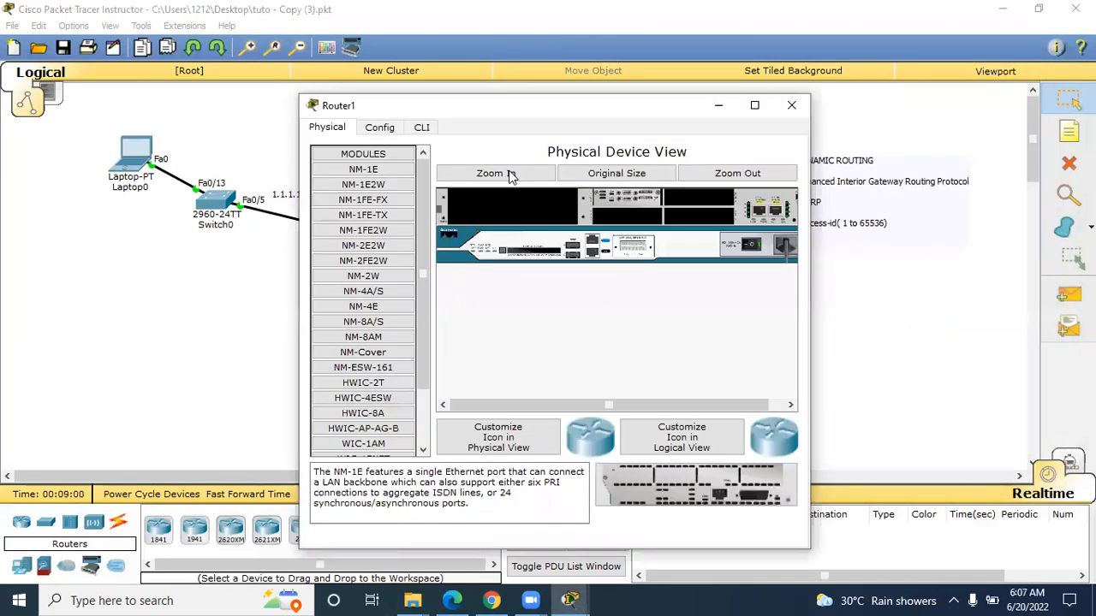
left_click(421, 128)
type("enable")
key("Return")
type("config t")
key("Return")
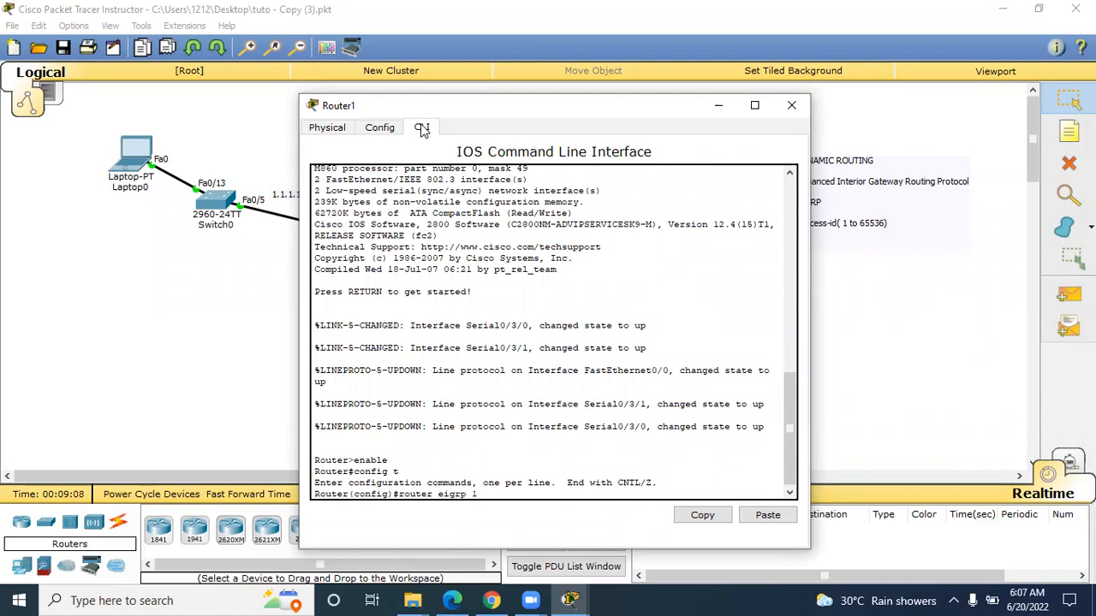
type("router eigrp 10")
key("Return")
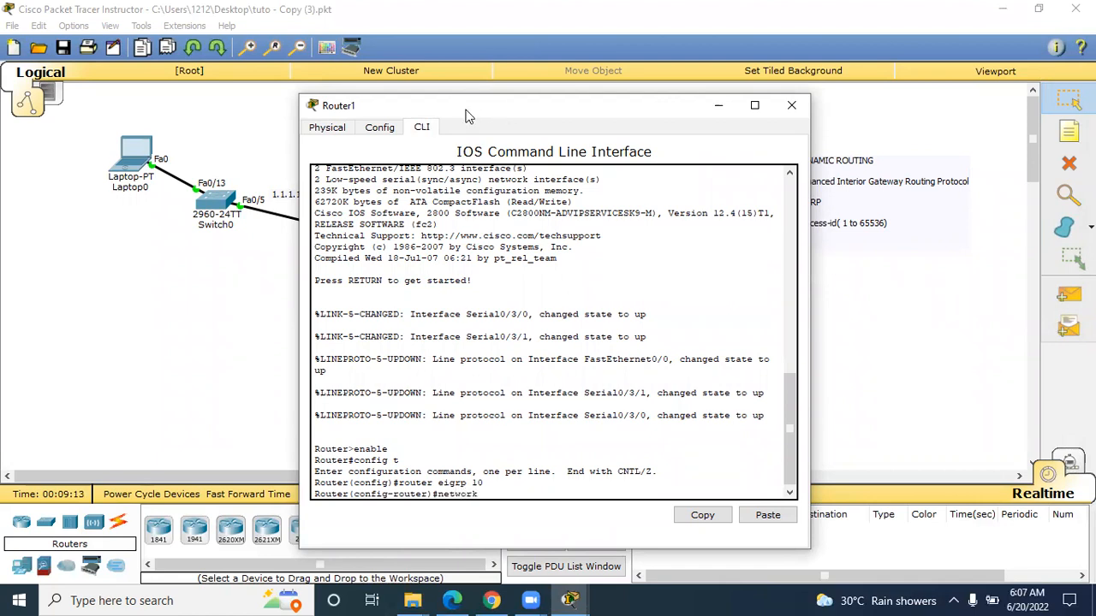
Step: Add networks 3.1.1.1 and 6.1.1.1 to Router1's EIGRP process
left_click_drag(468, 116, 847, 117)
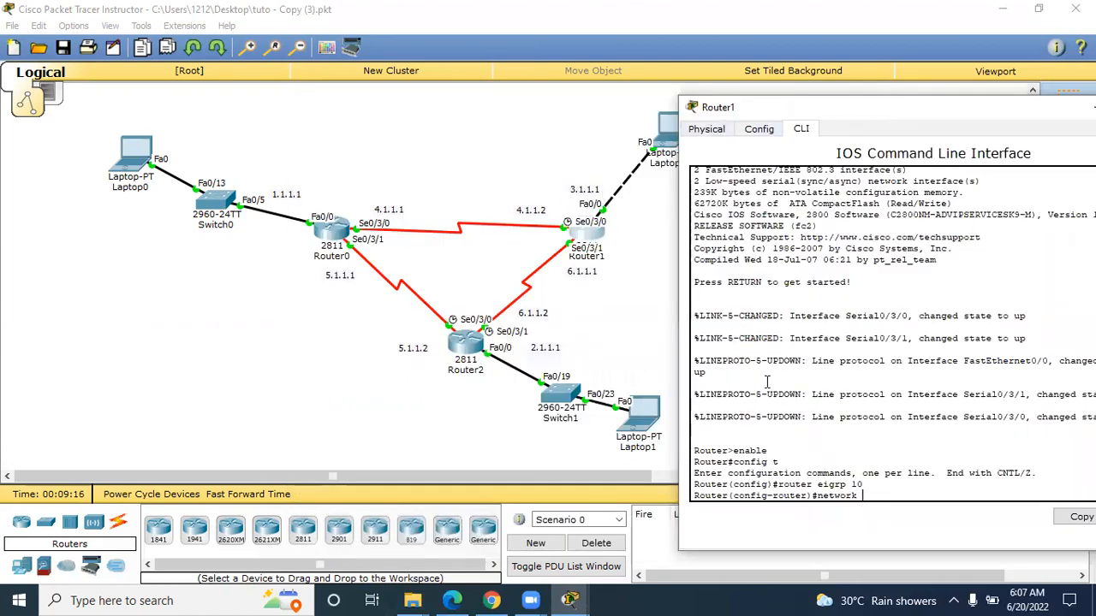
key("Return")
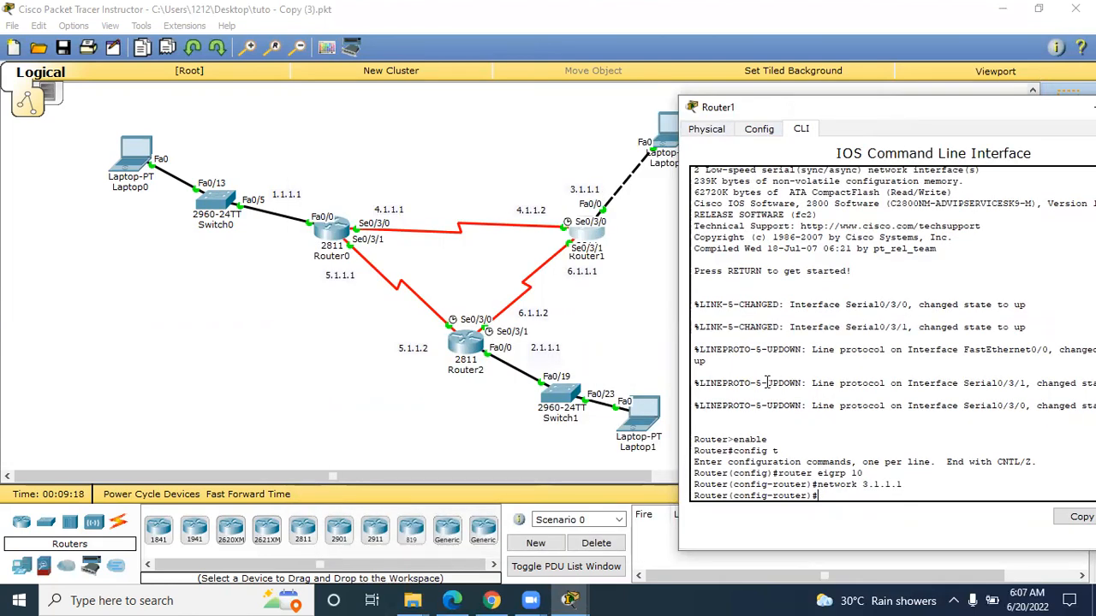
key("Up")
key("Left")
key("Left")
key("Left")
key("Left")
key("Left")
key("Left")
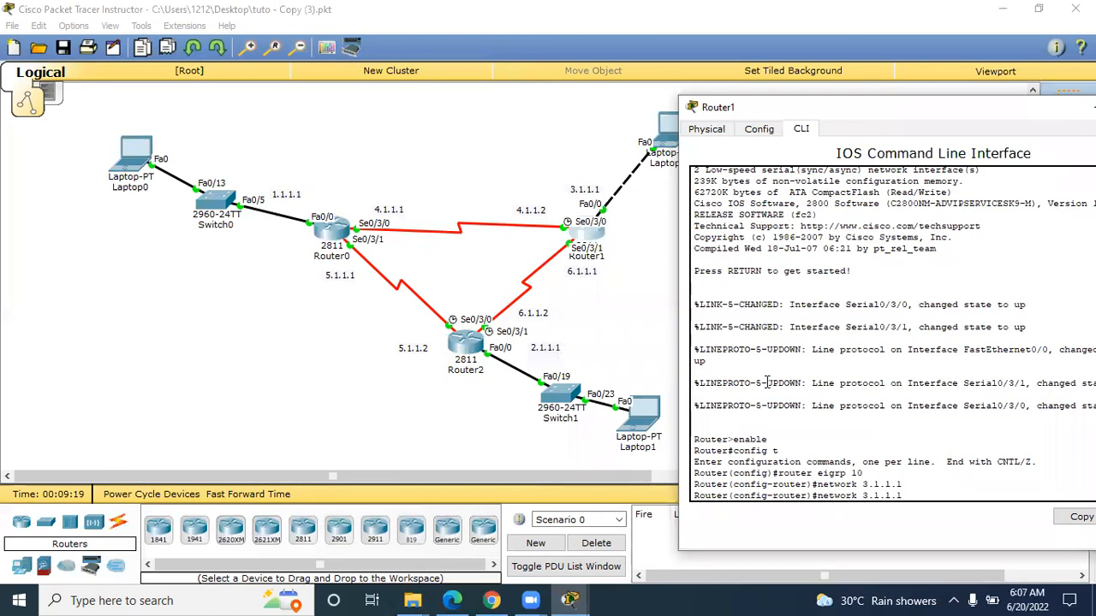
key("BackSpace")
type("6")
key("Return")
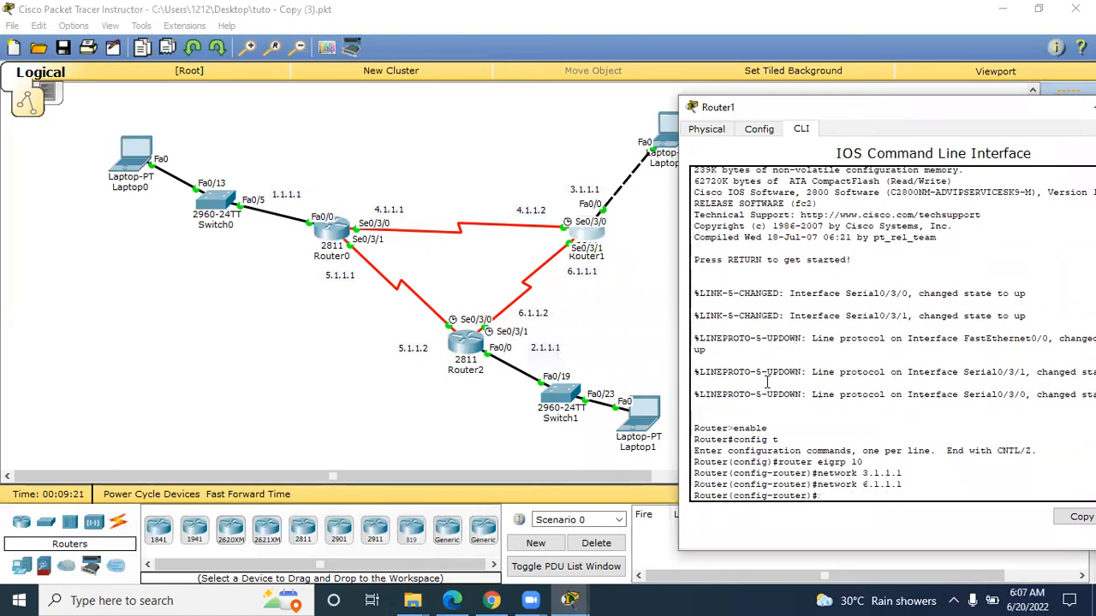
Step: Add network 4.1.1.2 to Router1's EIGRP process by editing the previous network command
key("Up")
key("BackSpace")
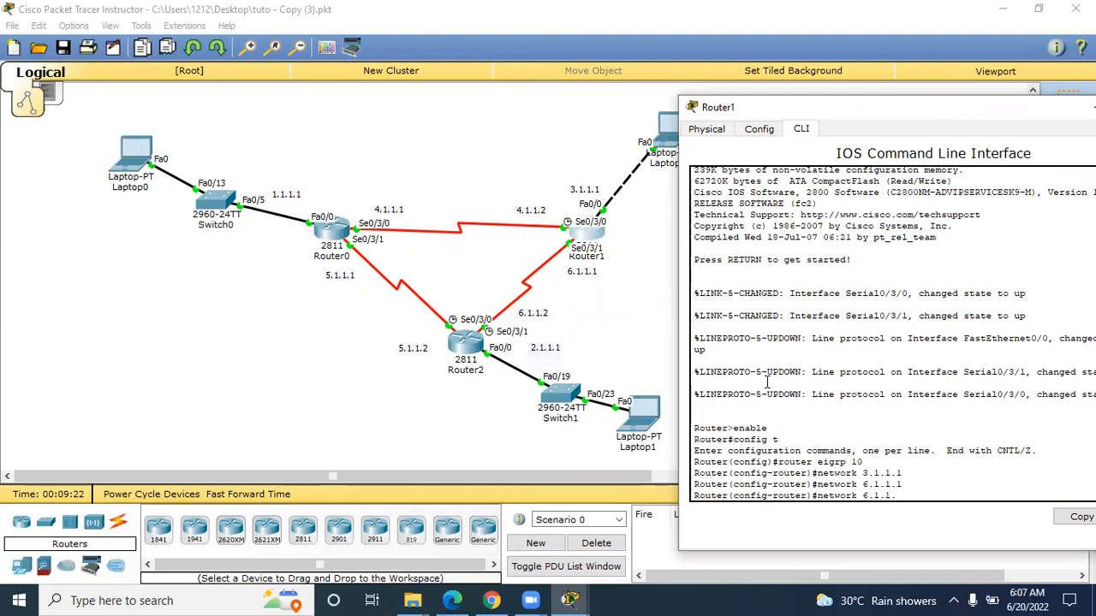
key("Left")
key("Left")
key("Left")
key("Left")
key("Left")
key("BackSpace")
type("4")
key("Return")
key("Return")
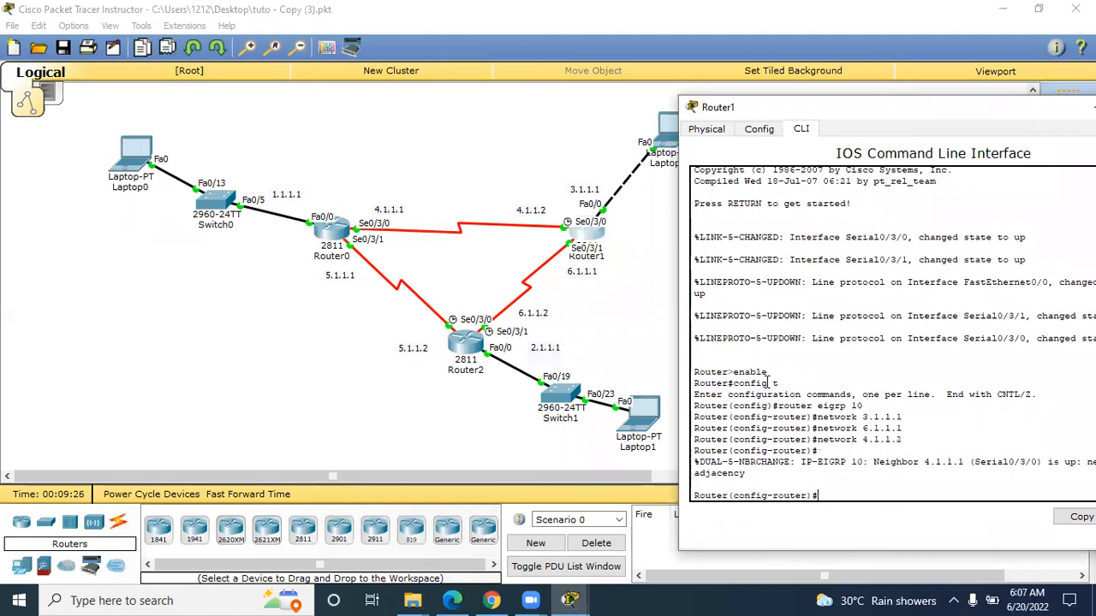
Step: Turn off EIGRP auto-summary on Router1 and leave its configuration, closing the device window
type("no auto-summary")
key("Return")
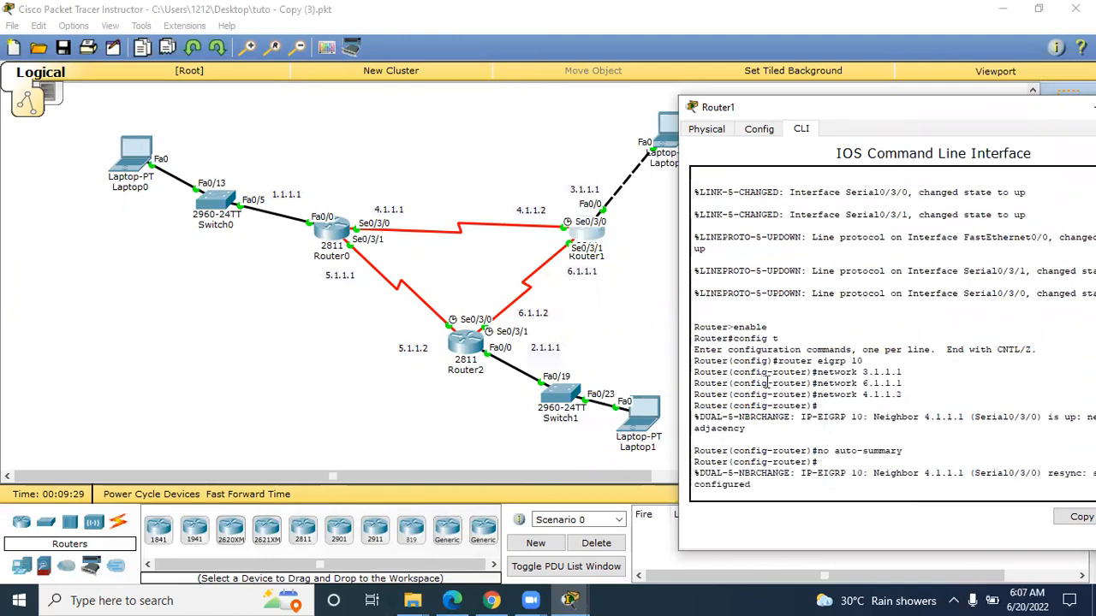
key("Return")
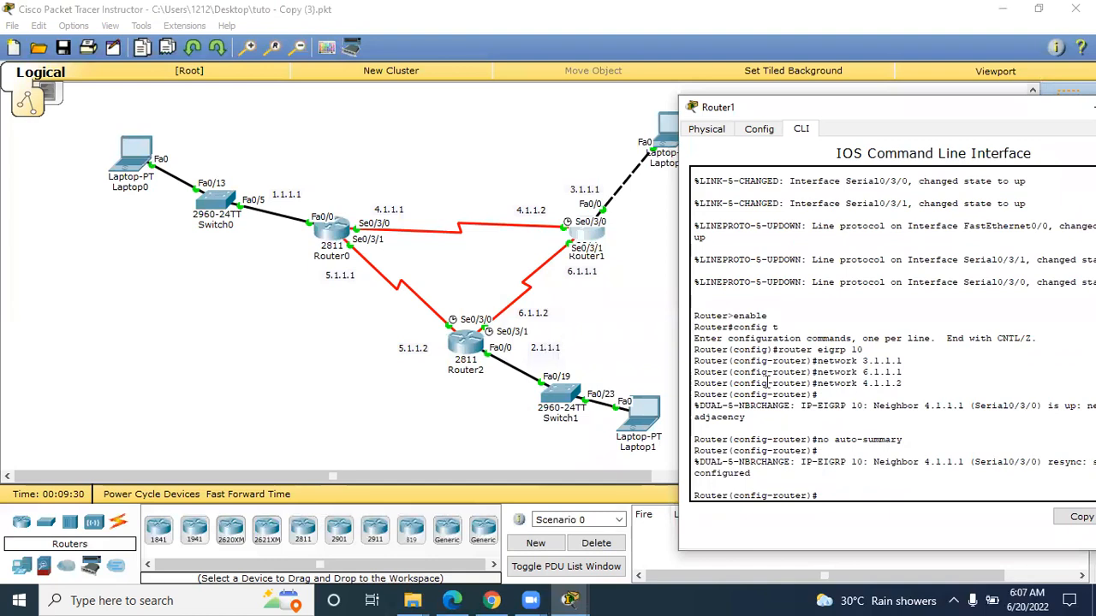
type("ex")
key("Return")
type("ex")
key("Return")
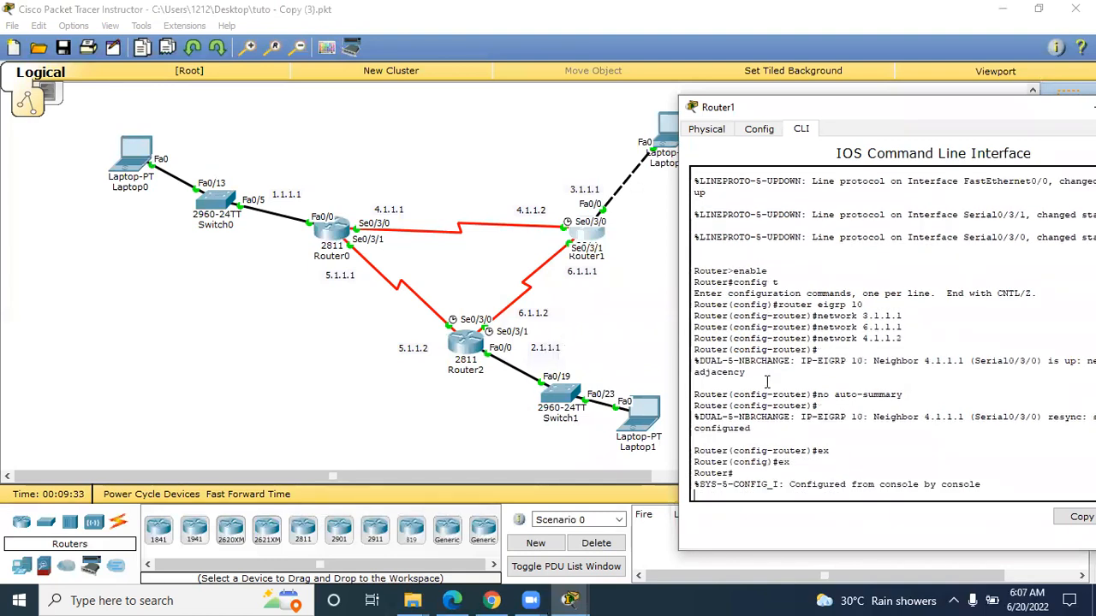
key("Return")
key("Return")
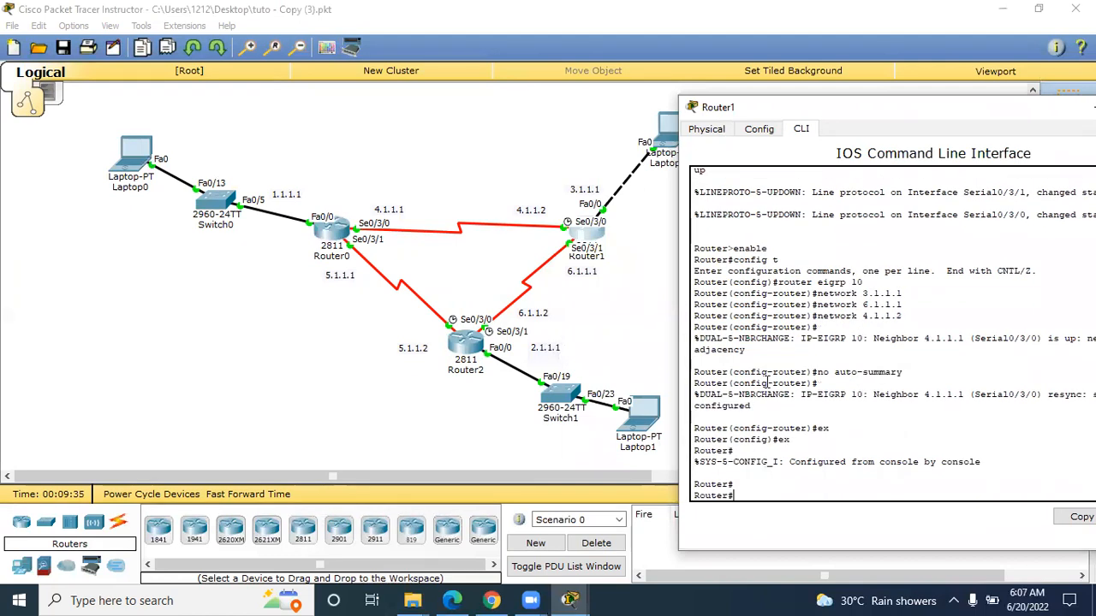
left_click_drag(939, 111, 690, 132)
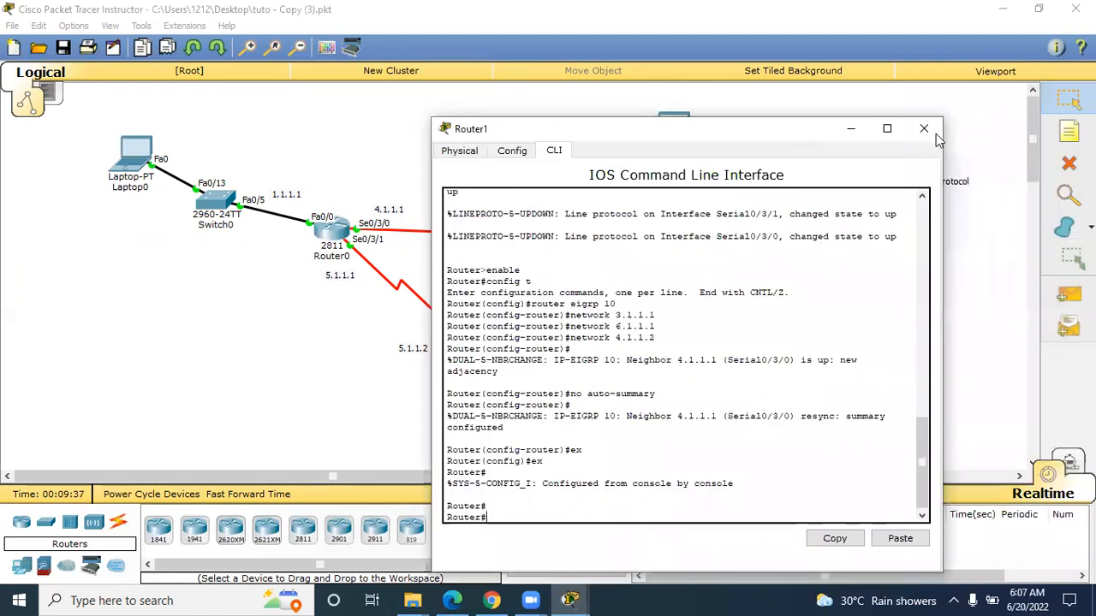
left_click(924, 129)
Step: Enter global configuration mode on Router2's command line and start EIGRP with process ID 10
left_click(470, 348)
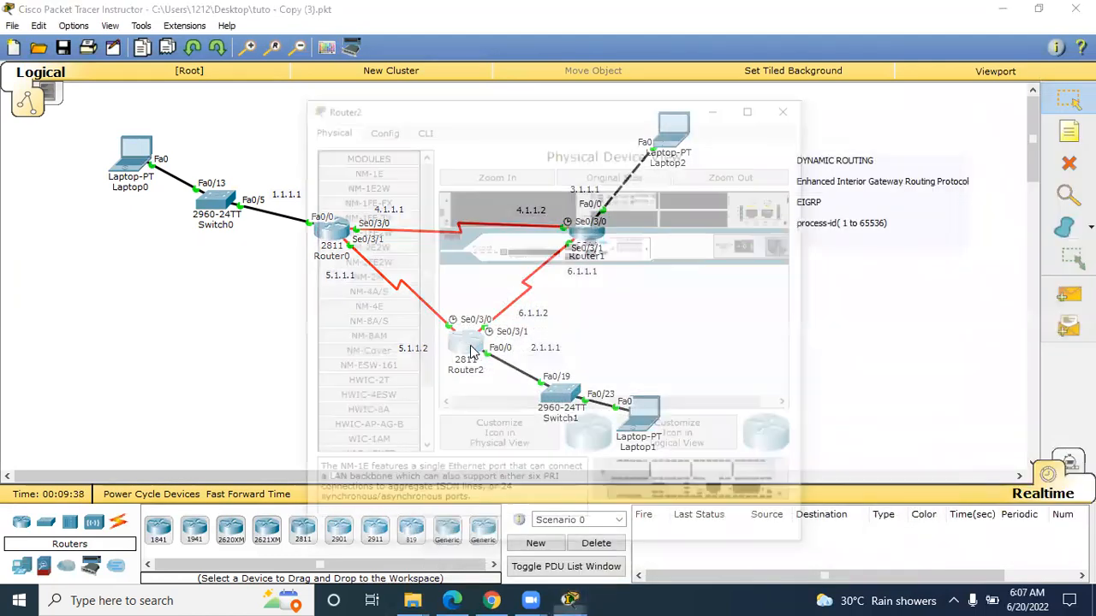
left_click(421, 128)
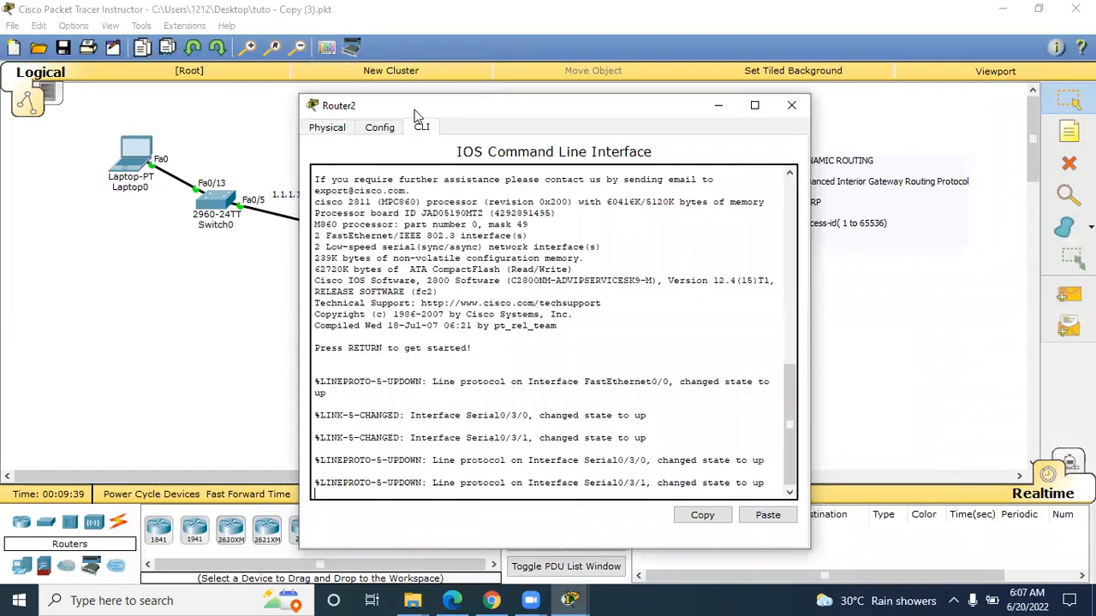
left_click_drag(431, 101, 701, 49)
key("Return")
type("enable")
type("co")
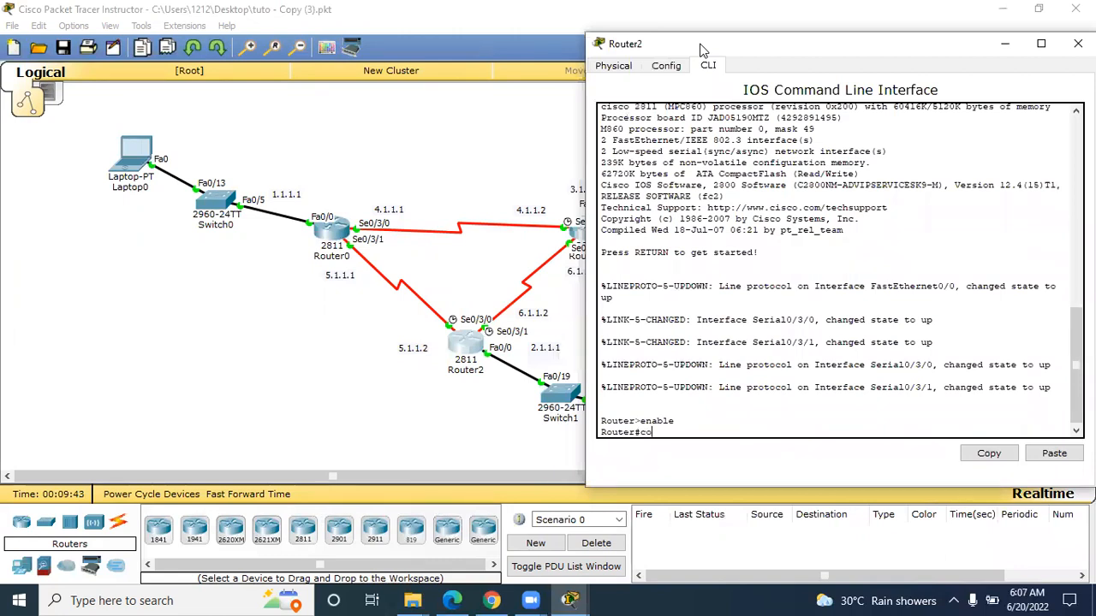
type("nfig t")
key("Return")
type("router eigr")
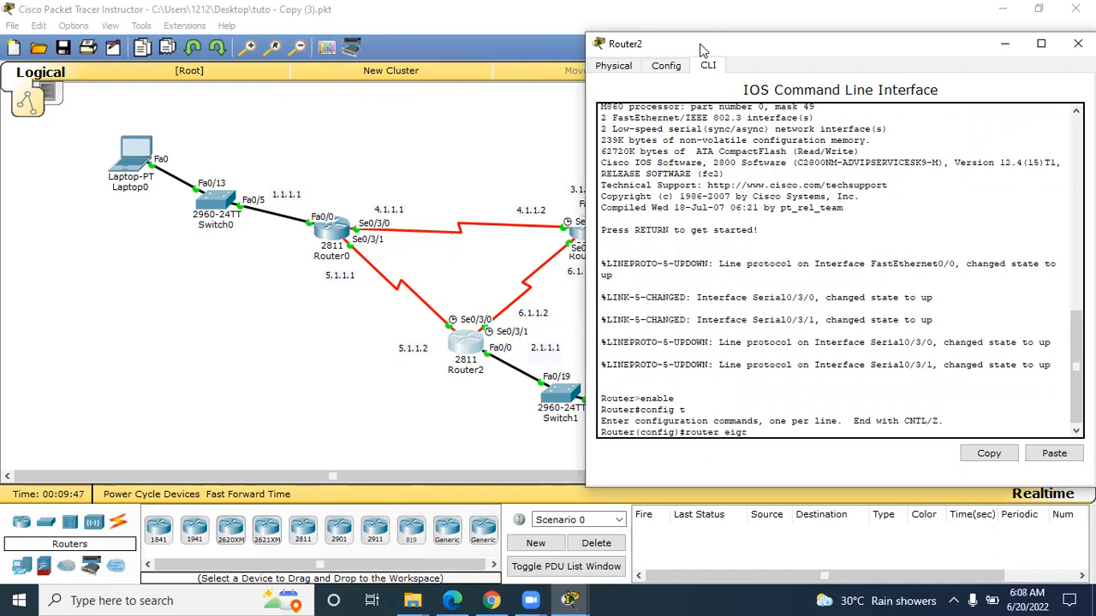
type("p 10")
key("Return")
Step: Add networks 6.1.1.2 and 5.1.1.2 to Router2's EIGRP process
type("network 6.1.1.2")
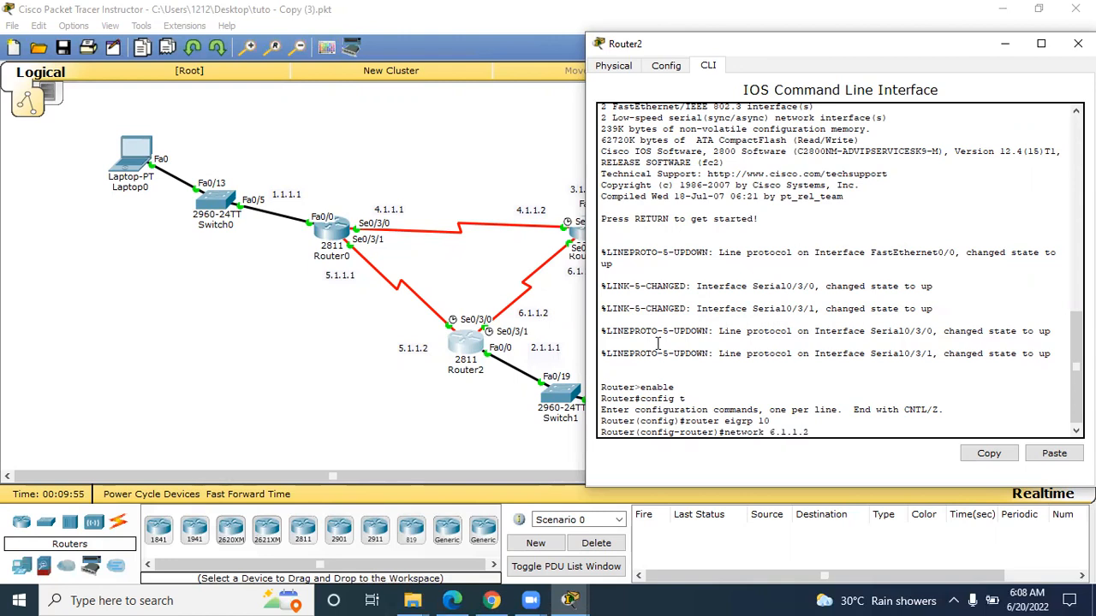
key("Return")
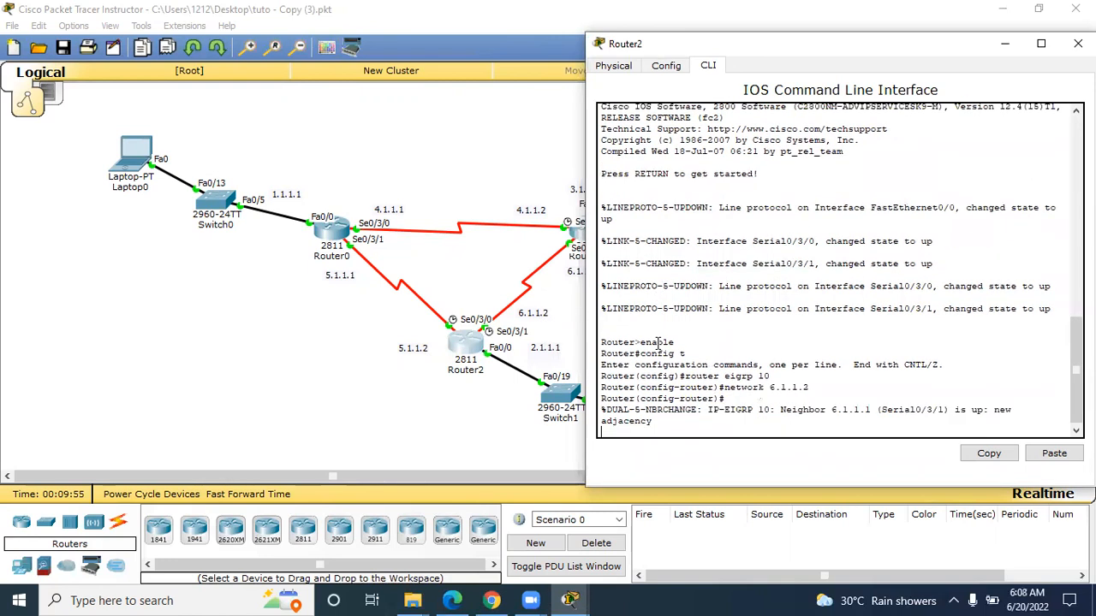
type("network 6.1.1.2")
key("BackSpace")
key("BackSpace")
key("BackSpace")
key("BackSpace")
key("BackSpace")
key("BackSpace")
key("BackSpace")
key("BackSpace")
key("BackSpace")
key("BackSpace")
key("BackSpace")
key("BackSpace")
key("BackSpace")
key("BackSpace")
key("BackSpace")
key("Return")
key("Up")
key("Up")
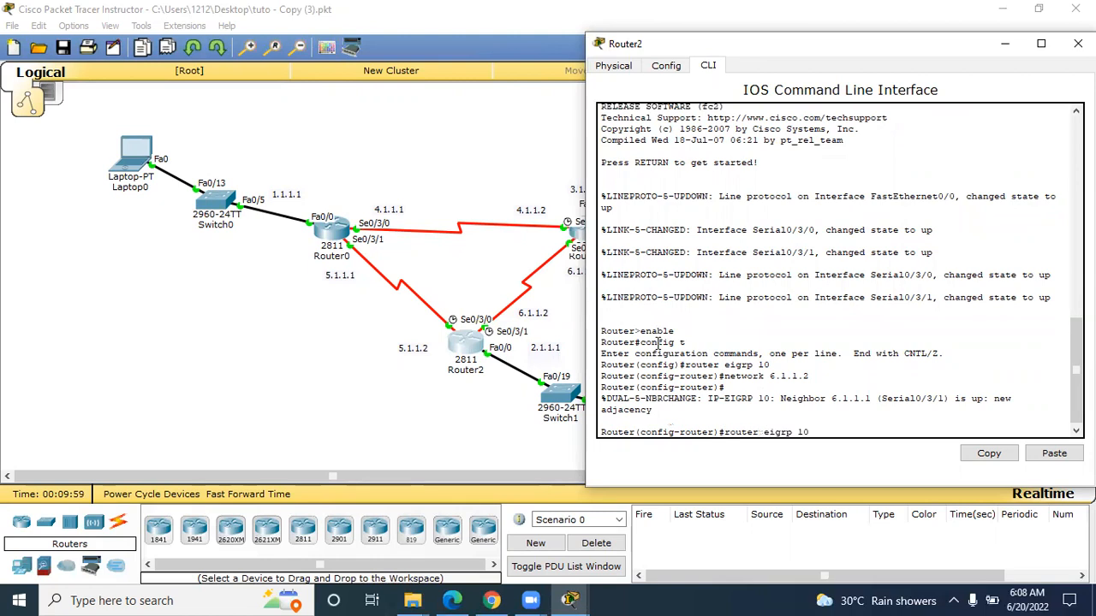
key("Down")
key("BackSpace")
key("BackSpace")
key("BackSpace")
key("BackSpace")
key("BackSpace")
key("BackSpace")
key("BackSpace")
key("BackSpace")
key("BackSpace")
key("BackSpace")
key("BackSpace")
key("BackSpace")
type("1")
type(".1.1.2")
key("Return")
key("Return")
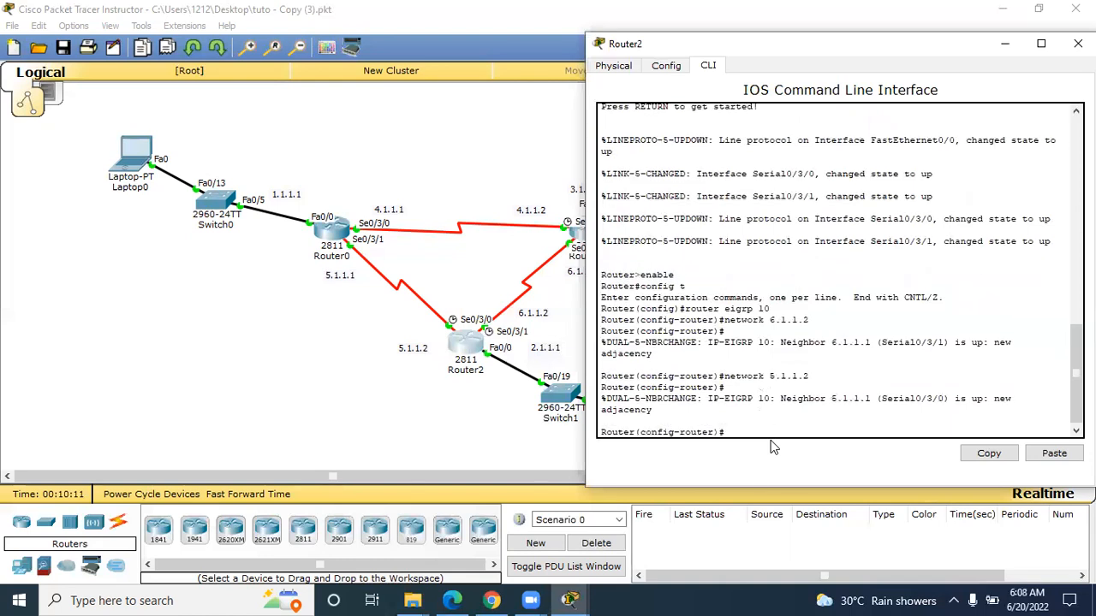
Step: Add network 2.1.1.1 to Router2's EIGRP process by editing the previous network command
key("Up")
key("Left")
key("Left")
key("Left")
key("Left")
key("Left")
key("Left")
key("BackSpace")
type("2")
key("Return")
Step: Turn off EIGRP auto-summary on Router2 and leave configuration mode
type("no auto-summary")
key("Return")
type("ex")
key("Return")
type("ex")
key("Return")
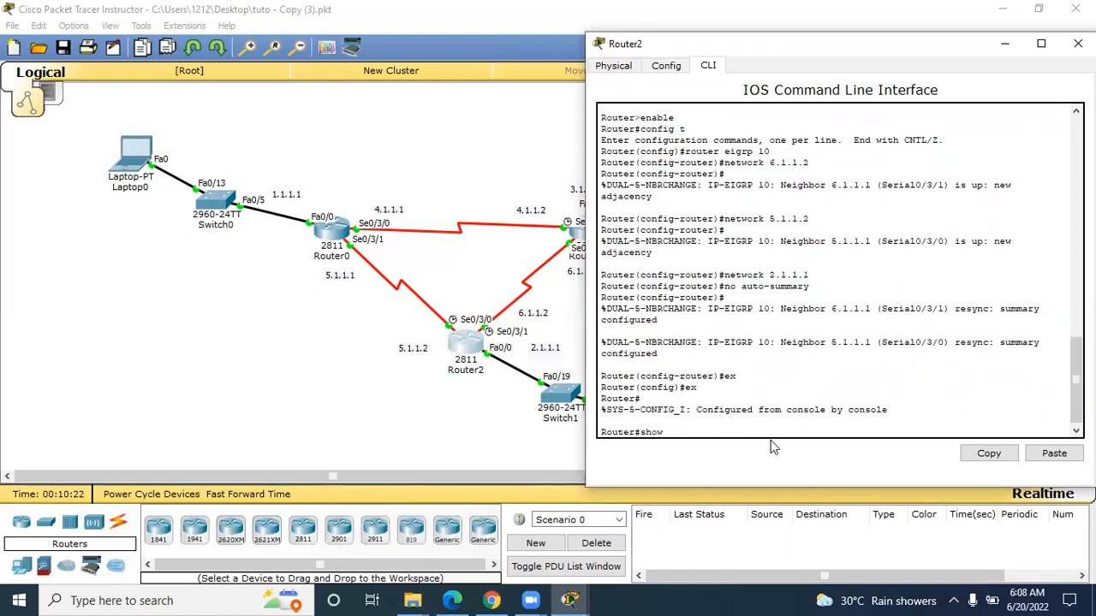
Step: Show Router2's IP routing table, examine its connected and EIGRP routes and the code legend, and close the device window
type("show ip route")
key("Return")
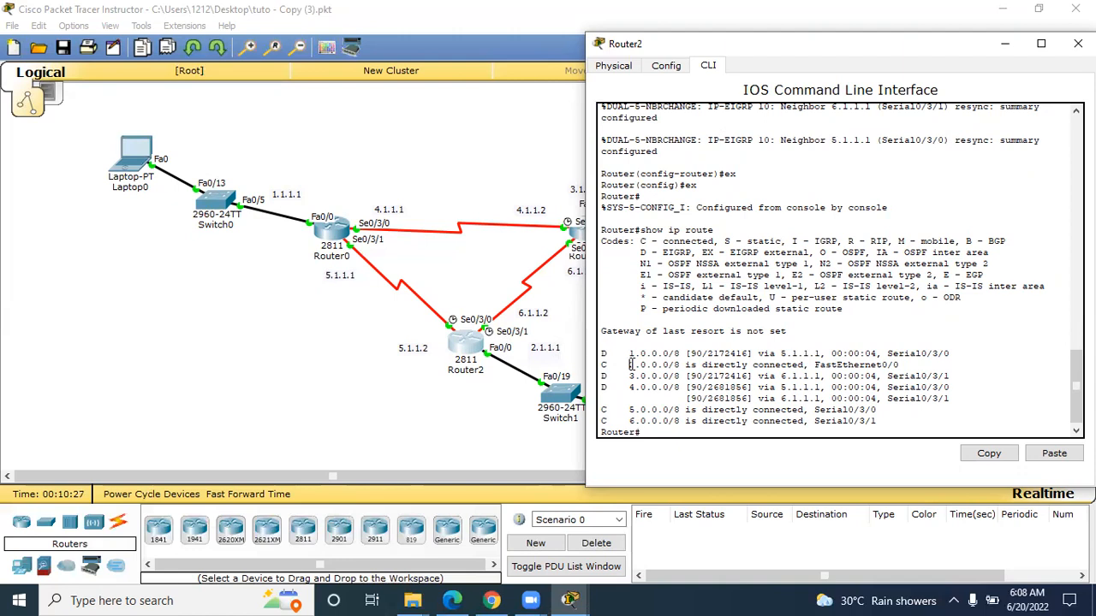
left_click_drag(630, 409, 603, 418)
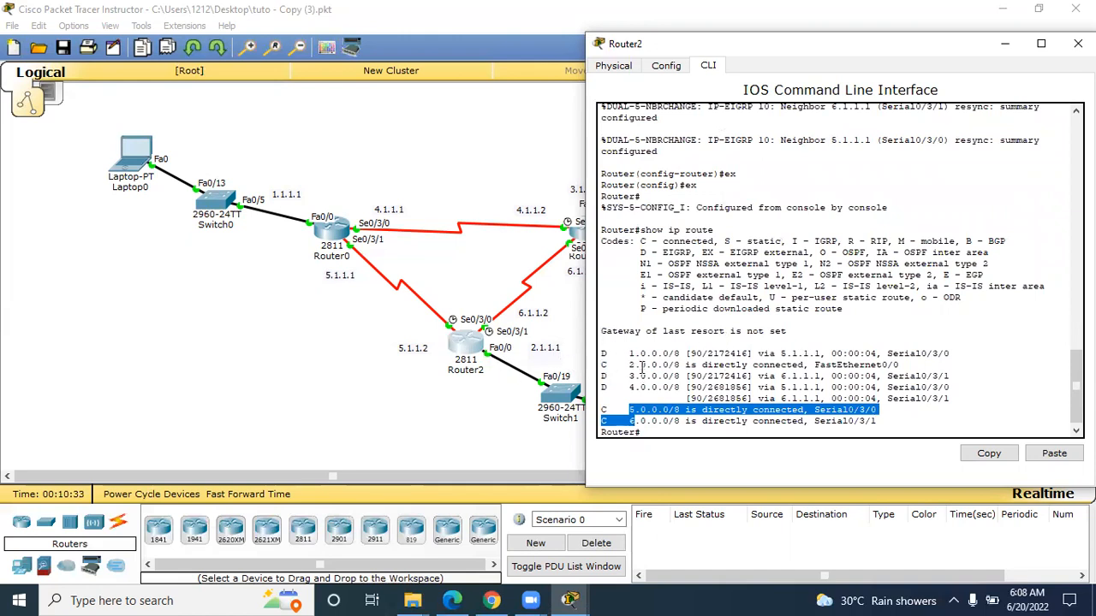
left_click(658, 353)
right_click(642, 248)
left_click_drag(640, 252, 691, 252)
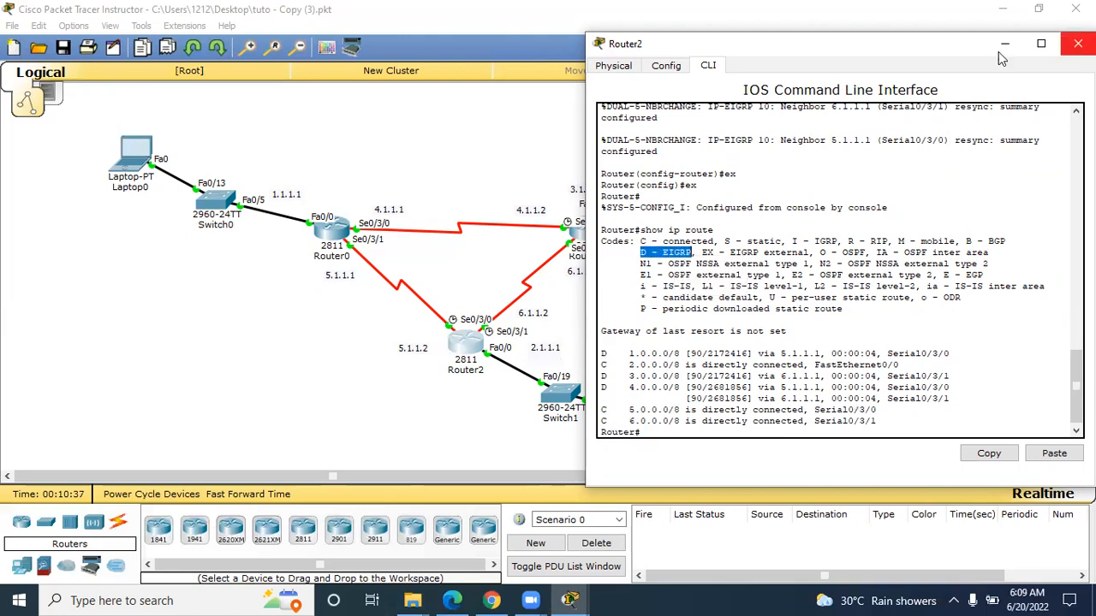
left_click(1078, 43)
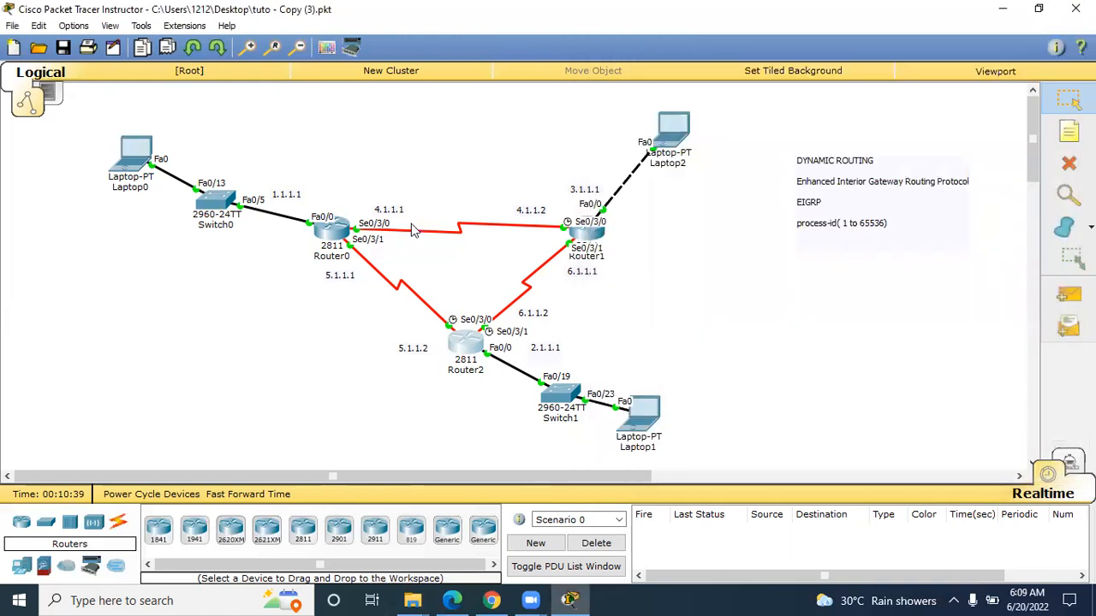
Step: Show Router0's IP routing table on its command line, examine the EIGRP entries, and close the device window
left_click(335, 237)
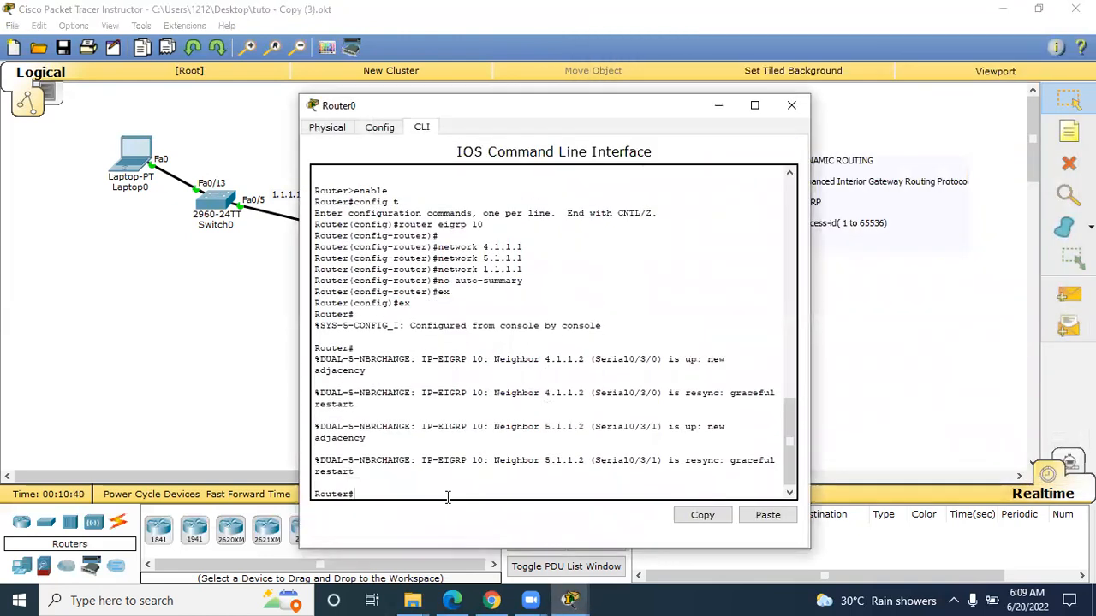
type("show ip route")
key("Return")
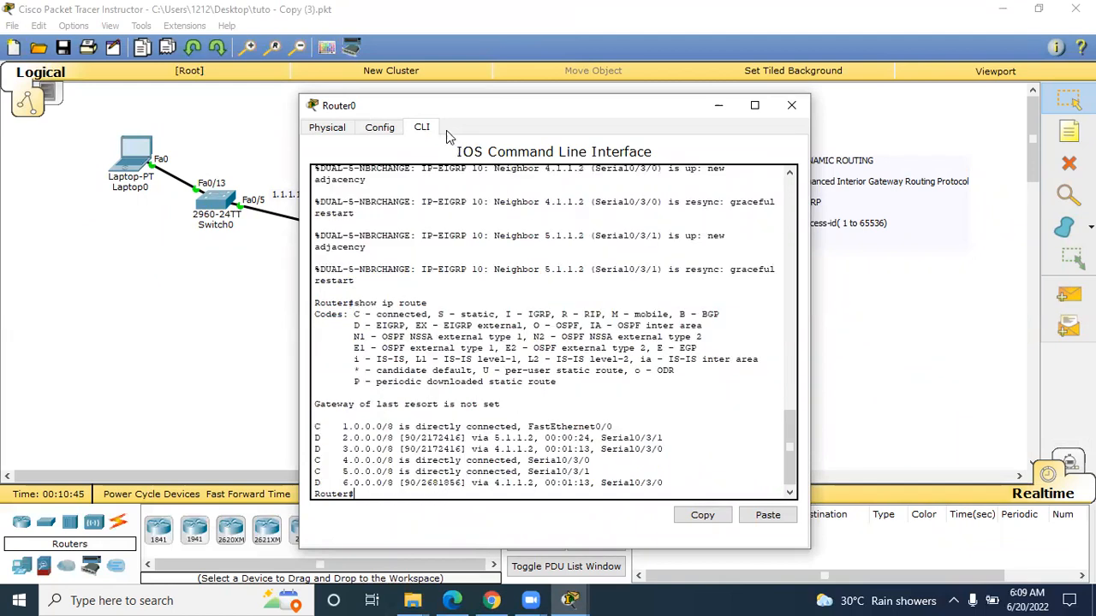
left_click_drag(459, 111, 571, 121)
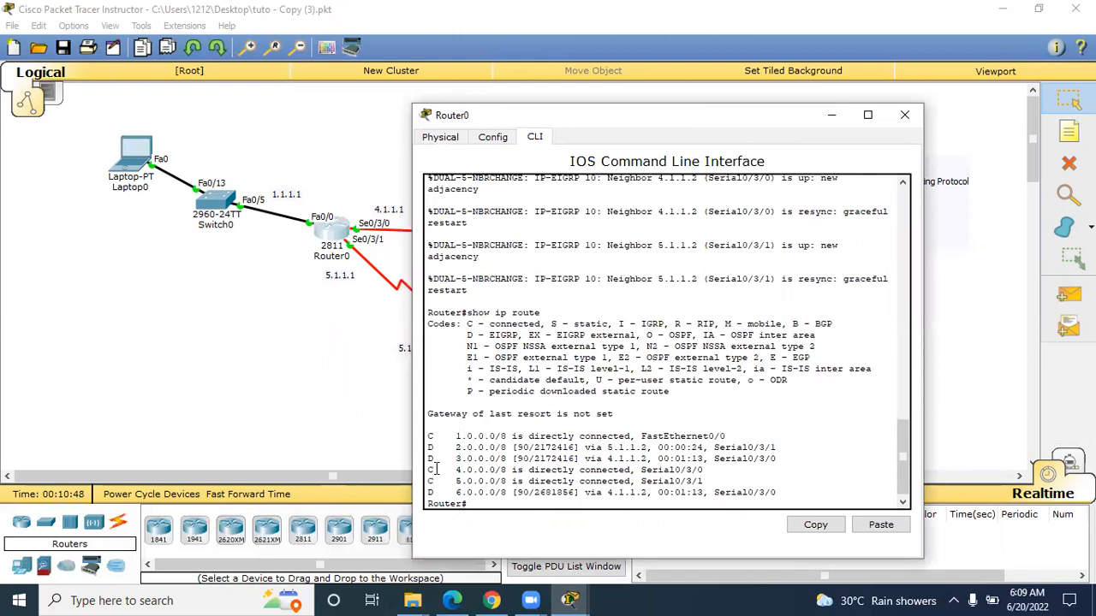
left_click_drag(464, 336, 500, 337)
left_click(920, 122)
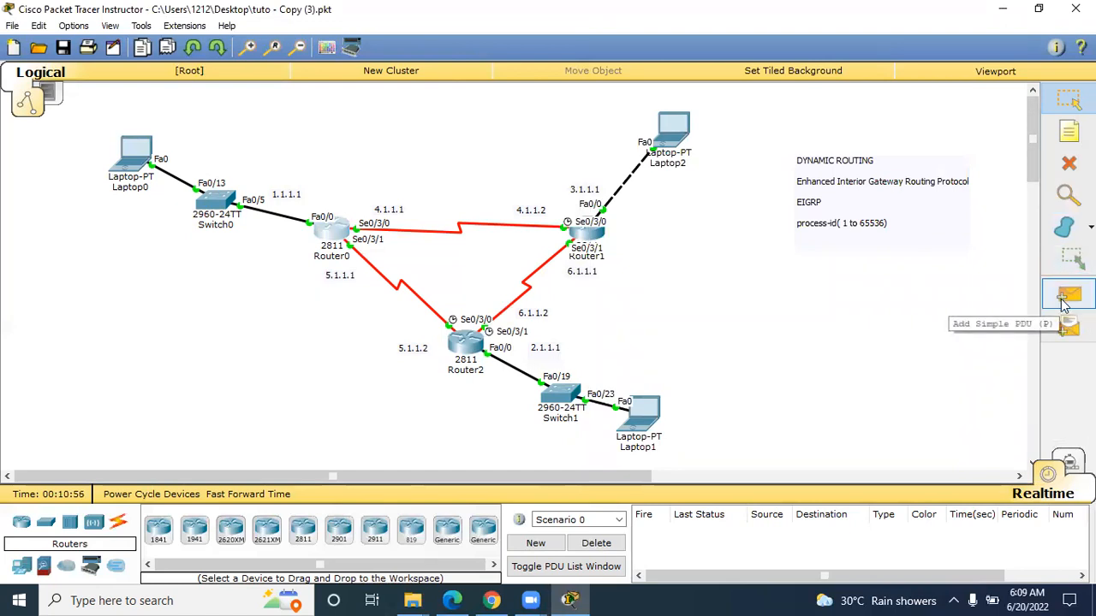
Step: Send a simple PDU from Laptop2 to Laptop0 to test connectivity between their networks
left_click(1066, 295)
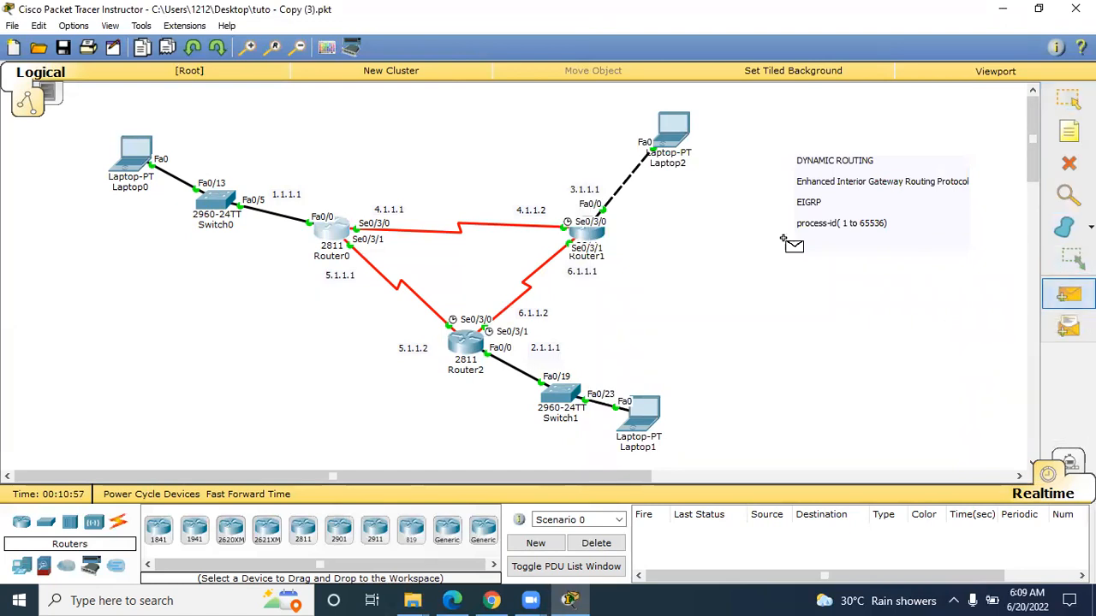
left_click(673, 137)
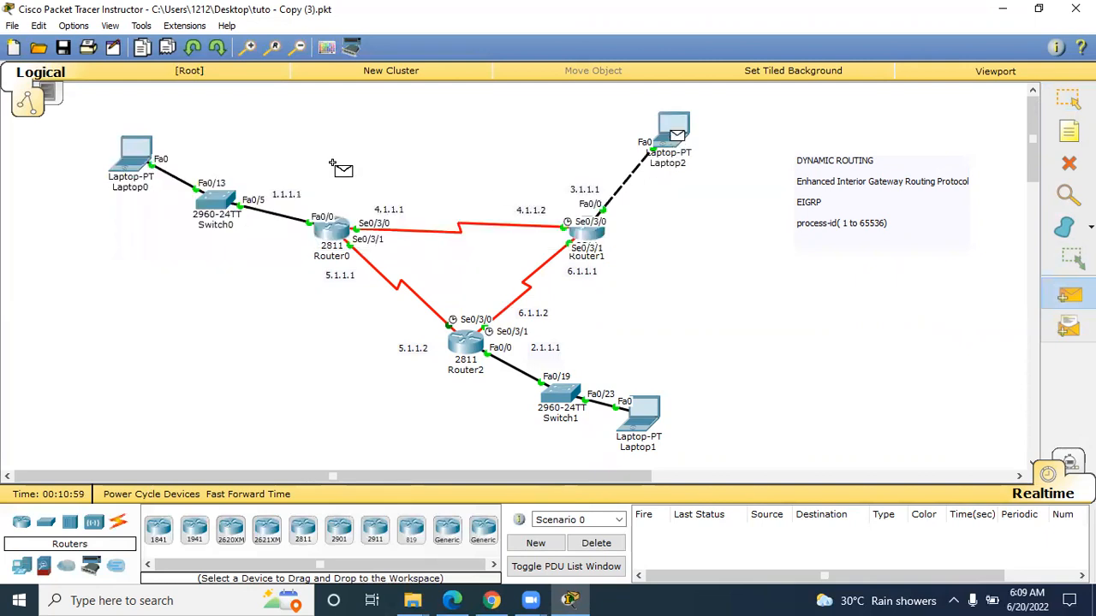
left_click(135, 158)
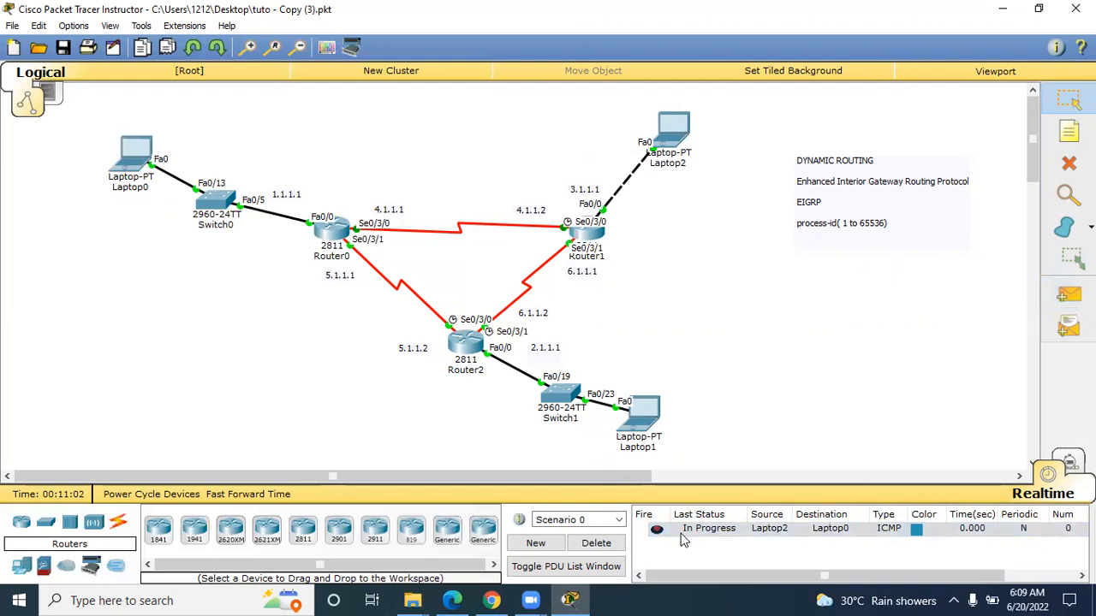
left_click(657, 530)
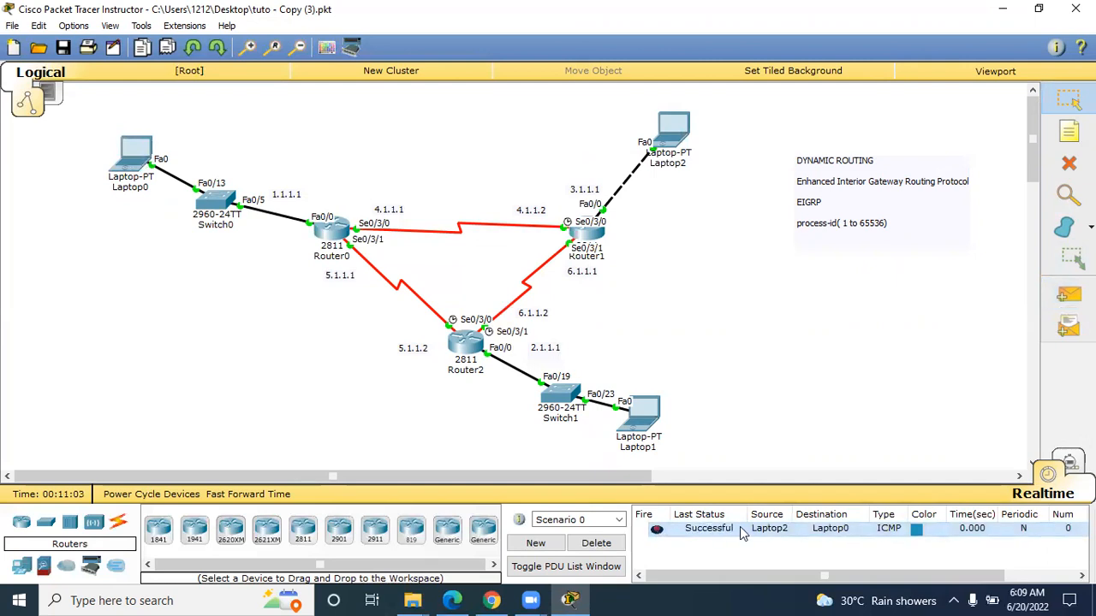
Step: Send a simple PDU from Laptop2 to Laptop1 and fire it again
left_click(1068, 295)
left_click(674, 131)
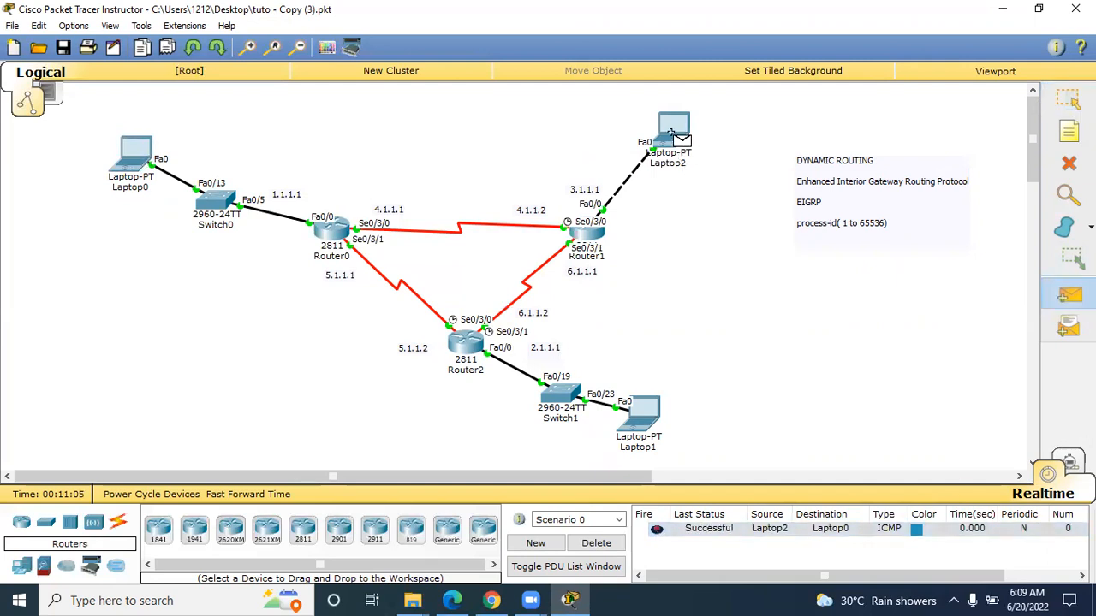
left_click(629, 409)
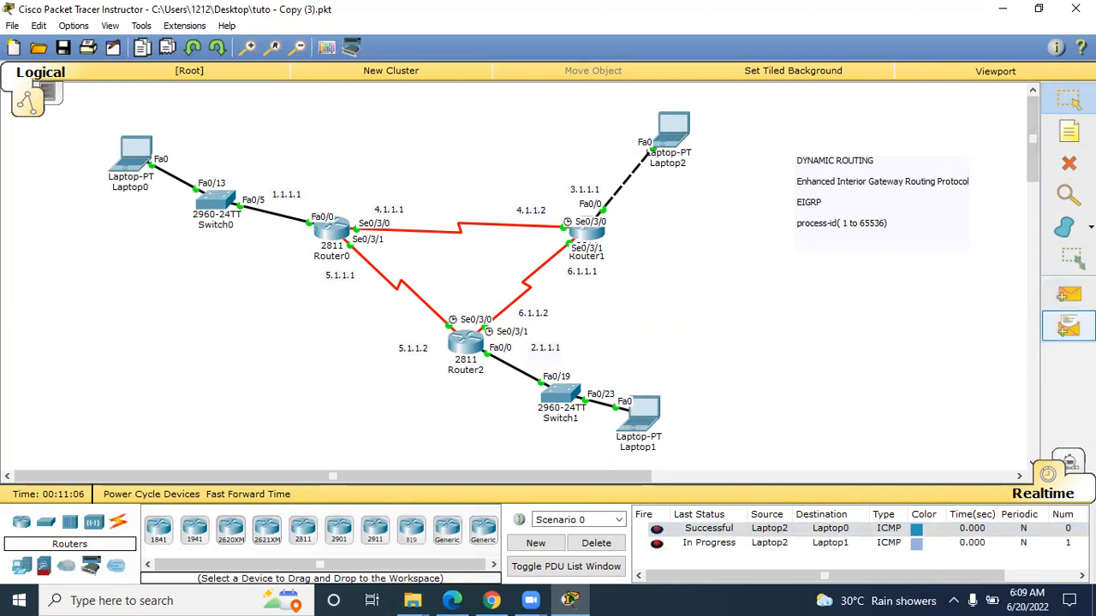
left_click(657, 543)
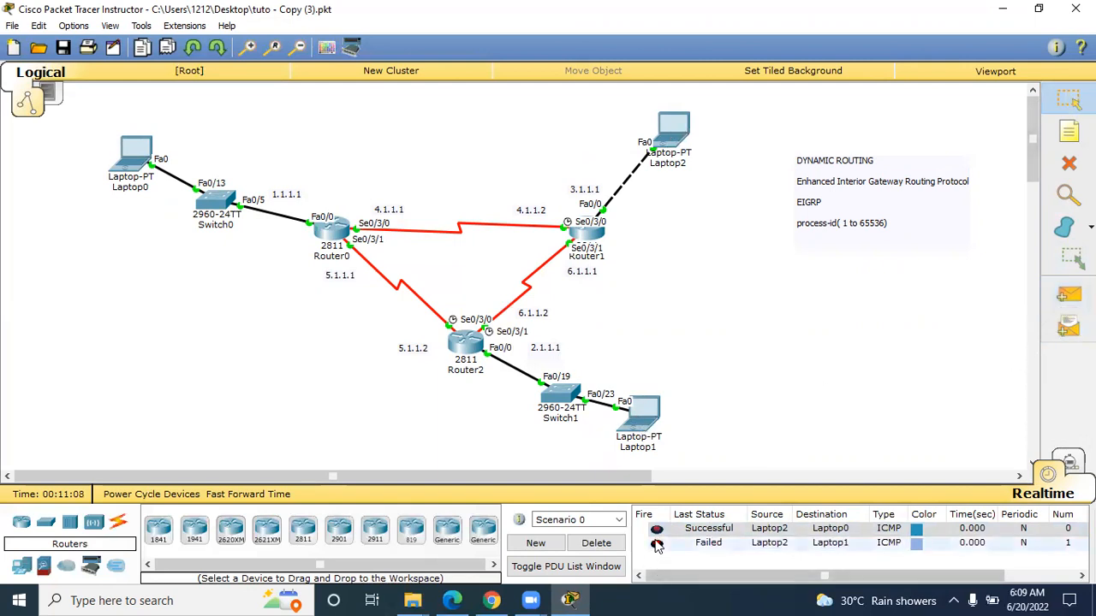
Step: Send a simple PDU from Laptop0 to Laptop1 to test connectivity
left_click(1068, 294)
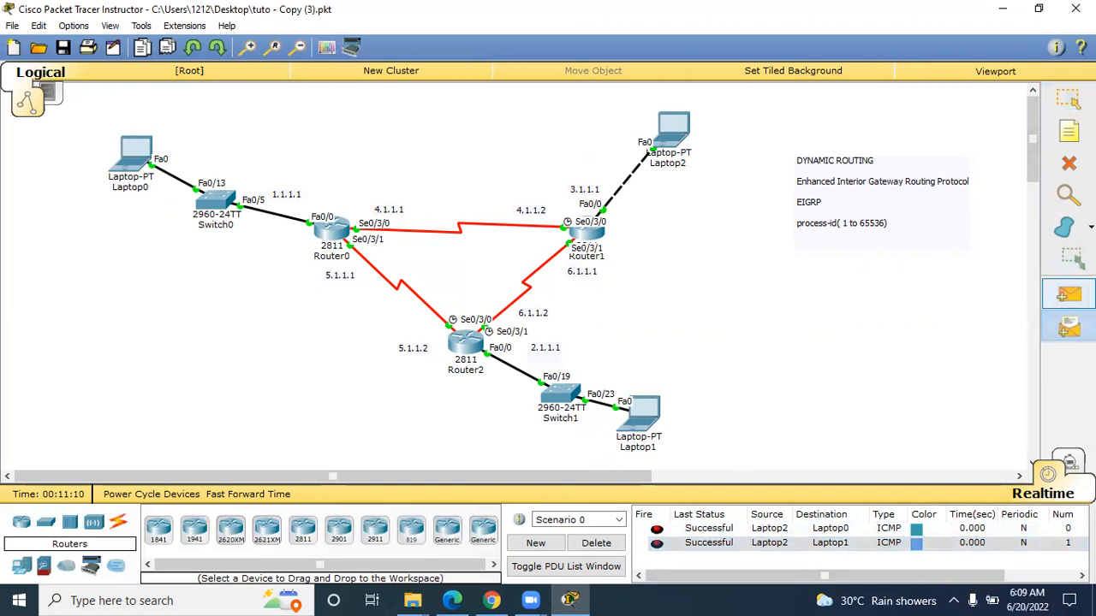
left_click(154, 152)
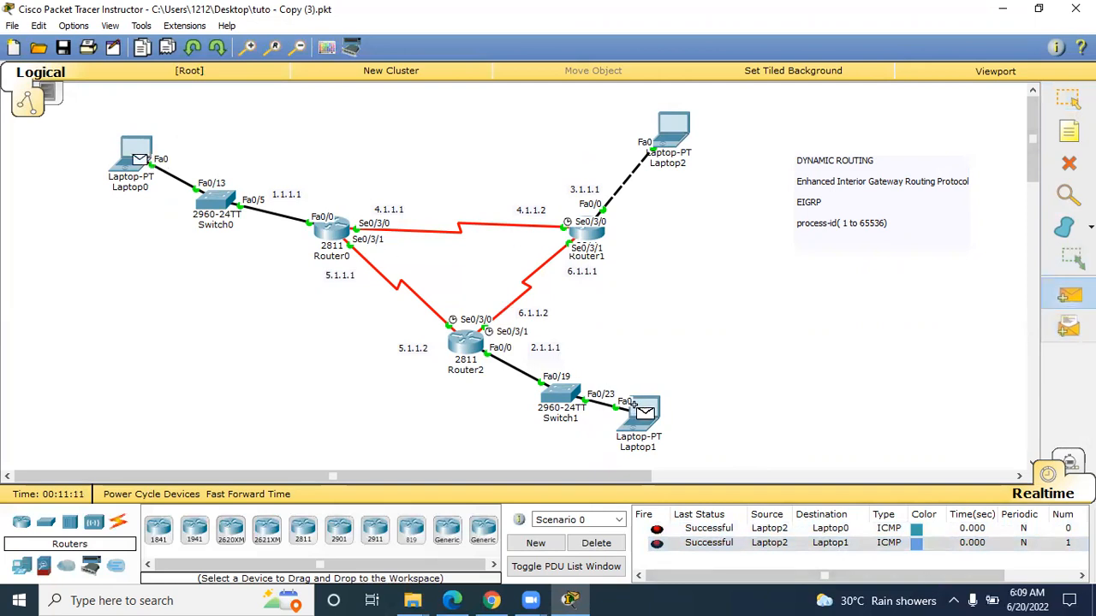
left_click(644, 412)
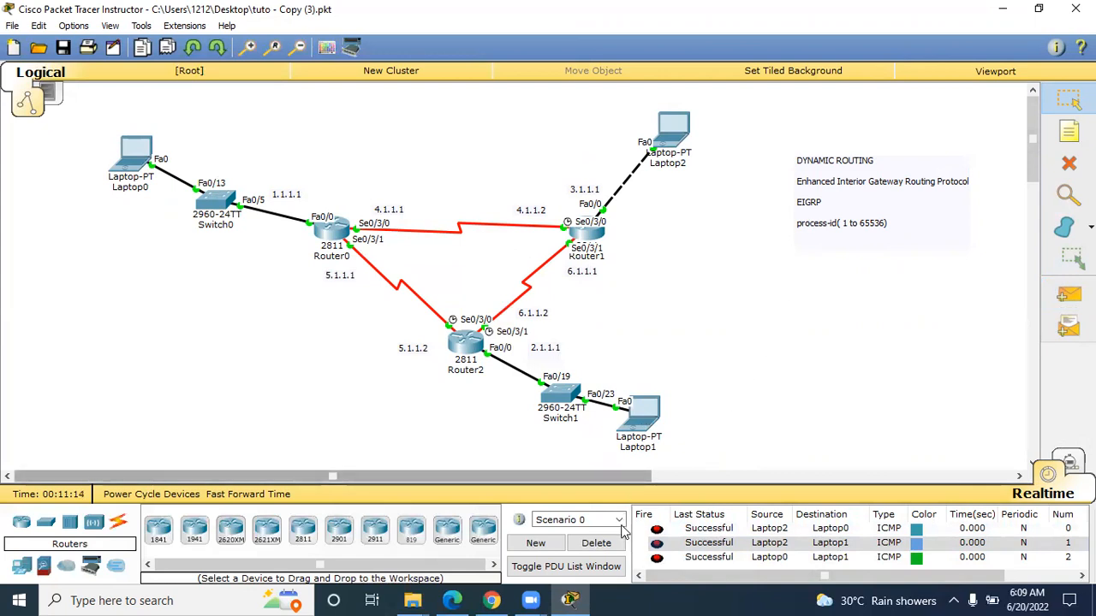
Step: Delete the current PDU scenario's entries and send a simple PDU from Router1 to Laptop0
left_click(597, 544)
left_click(1068, 293)
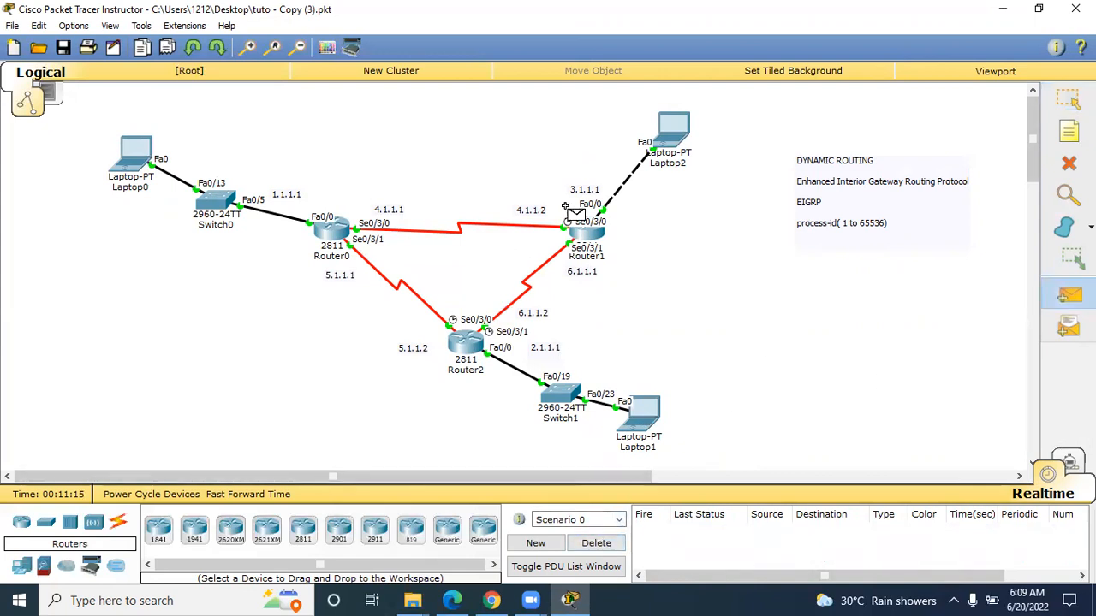
left_click(585, 240)
left_click(134, 137)
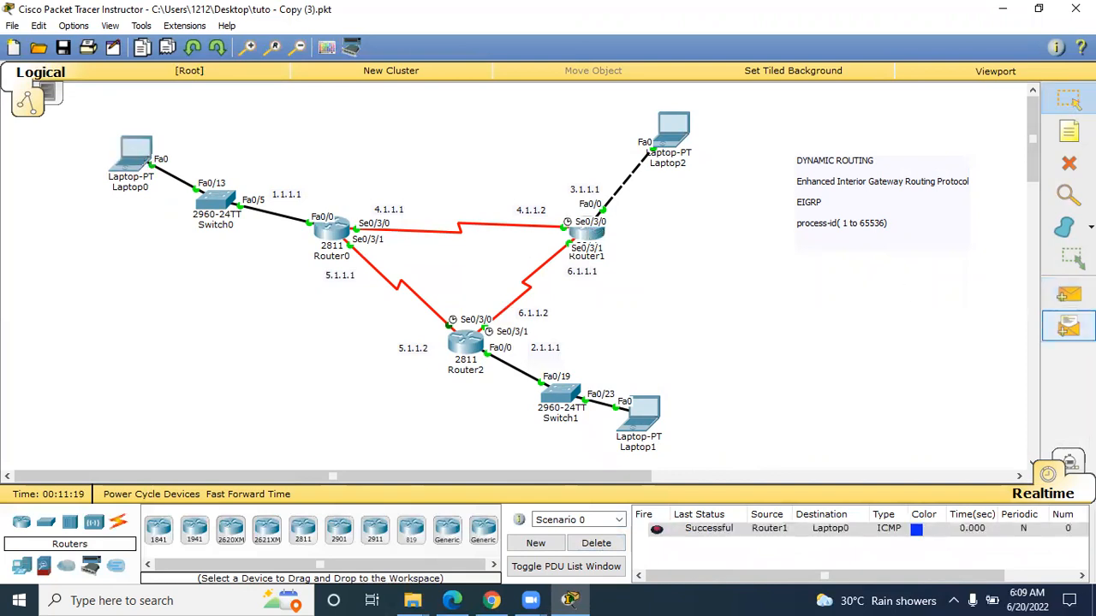
Step: Send simple PDUs from Router0 to Laptop1 and from Router2 to Laptop2
left_click(1069, 294)
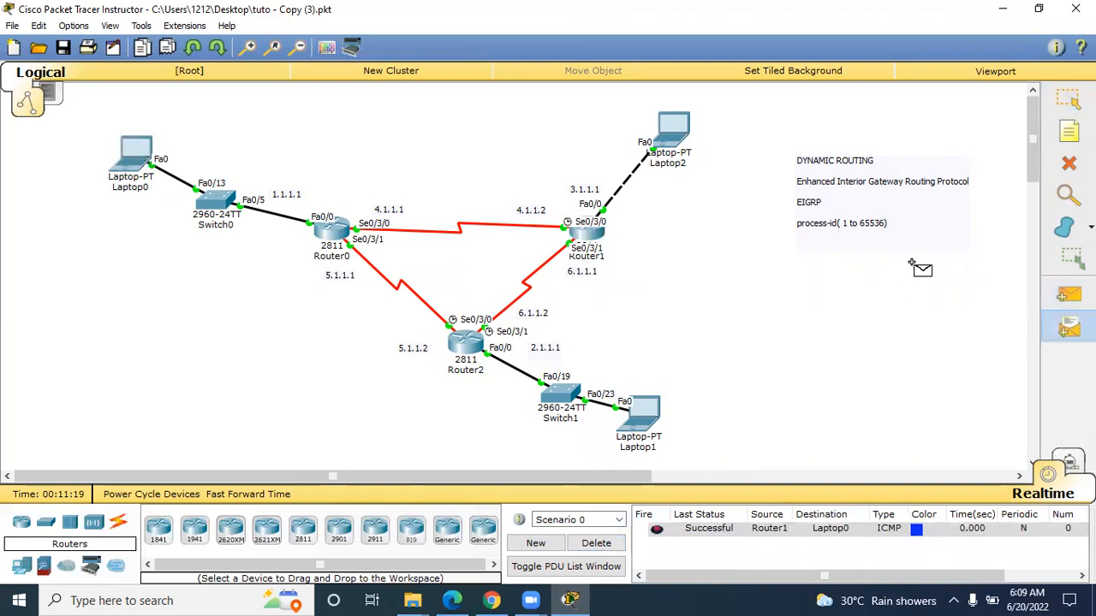
left_click(345, 221)
left_click(639, 419)
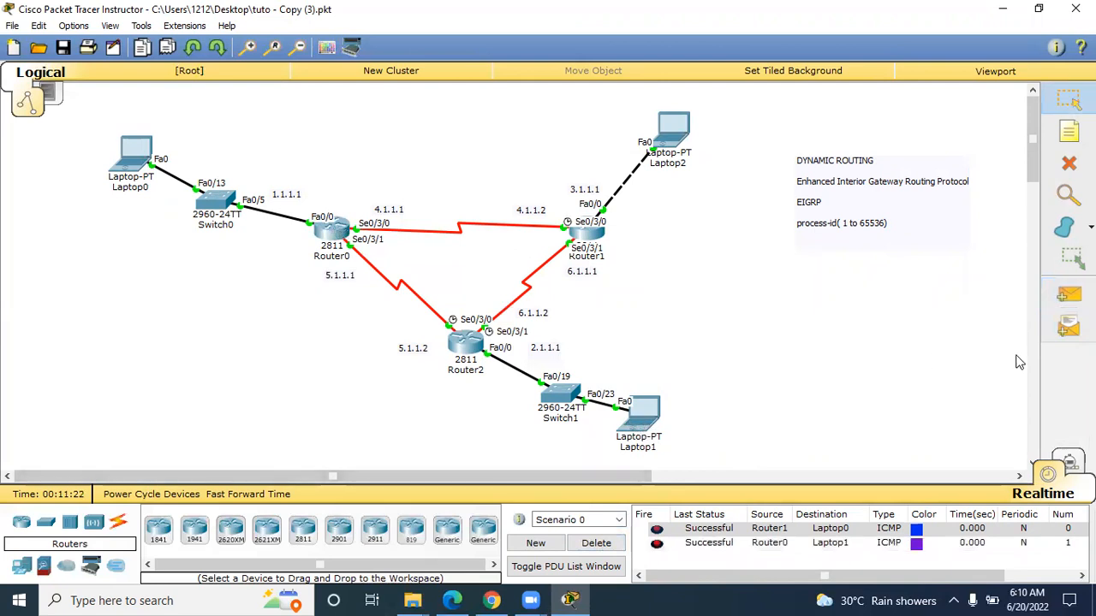
left_click(1068, 293)
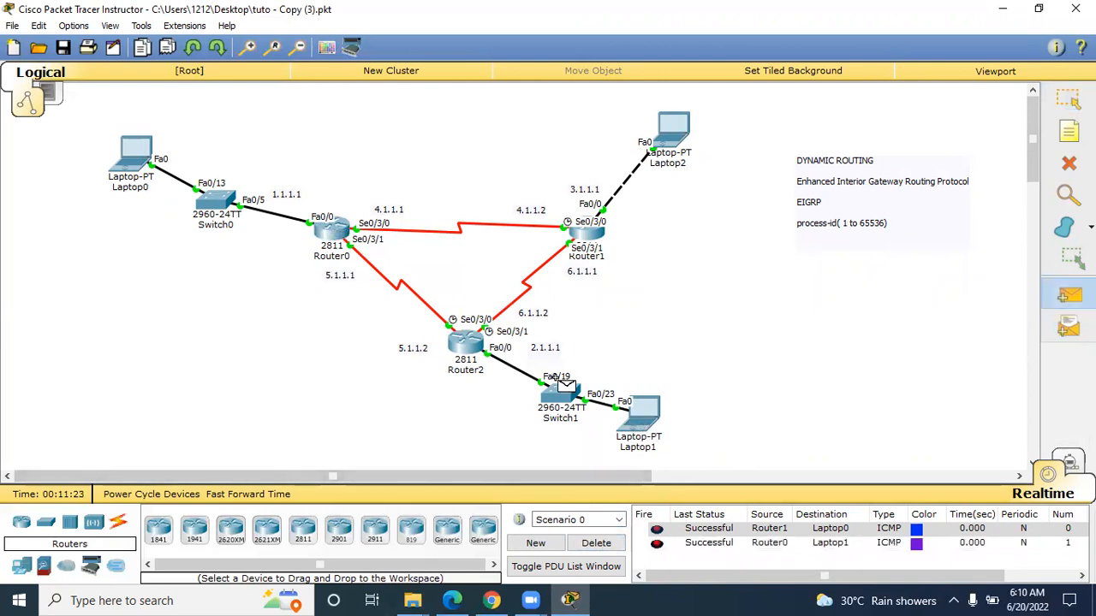
left_click(467, 346)
left_click(678, 137)
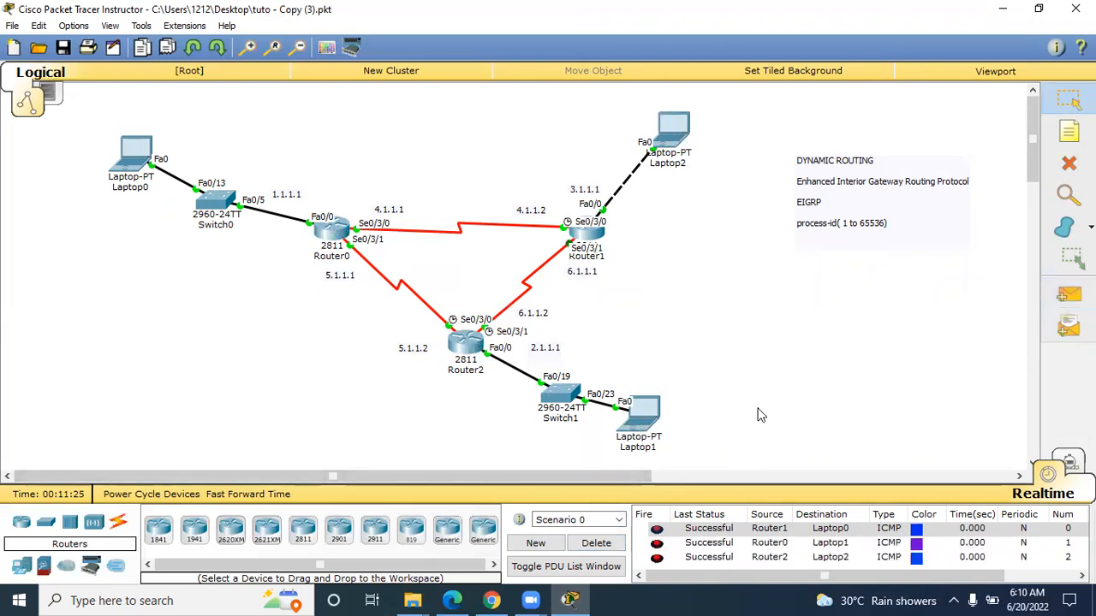